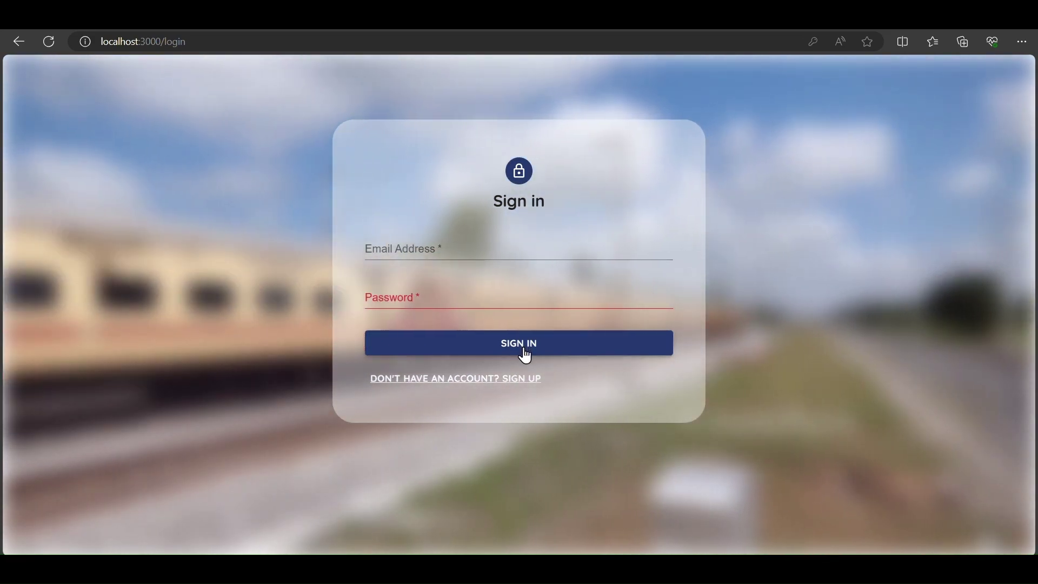
- Register a new account using an email address and a password on the sign-up form
{"action": "left_click", "coordinate": [516, 379]}
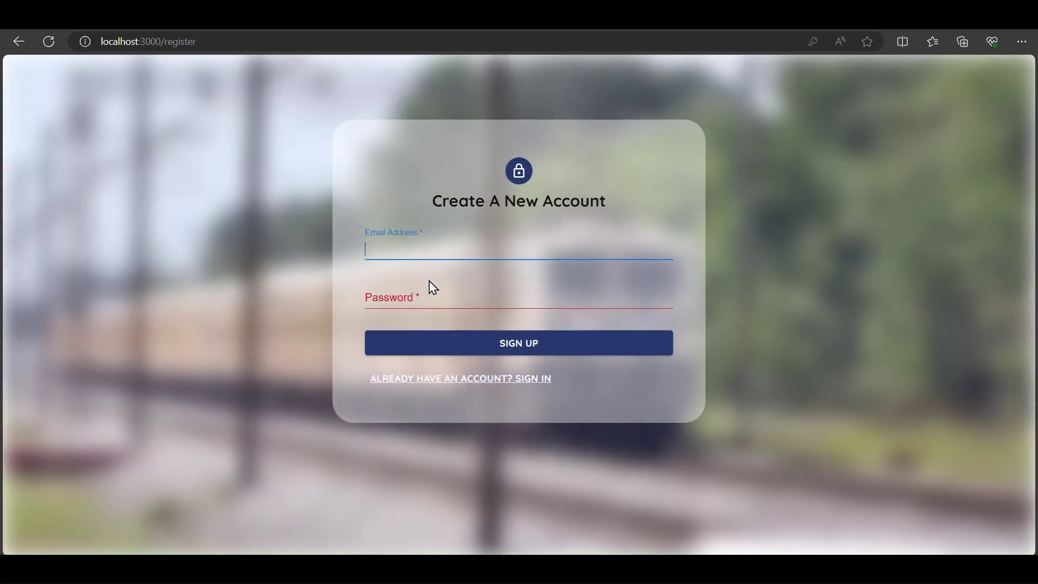
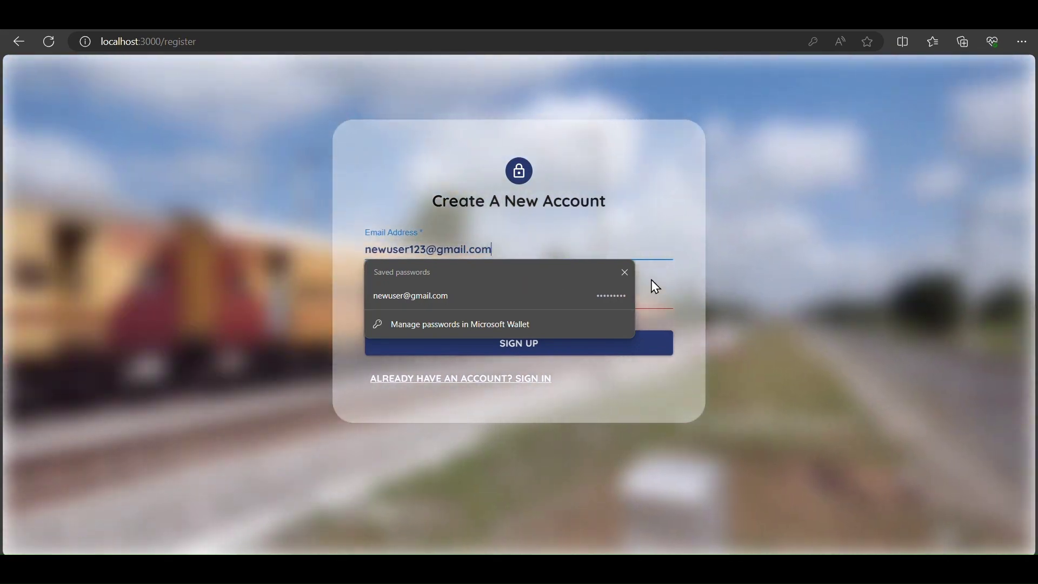
{"action": "left_click", "coordinate": [654, 296]}
{"action": "type", "text": "123456789"}
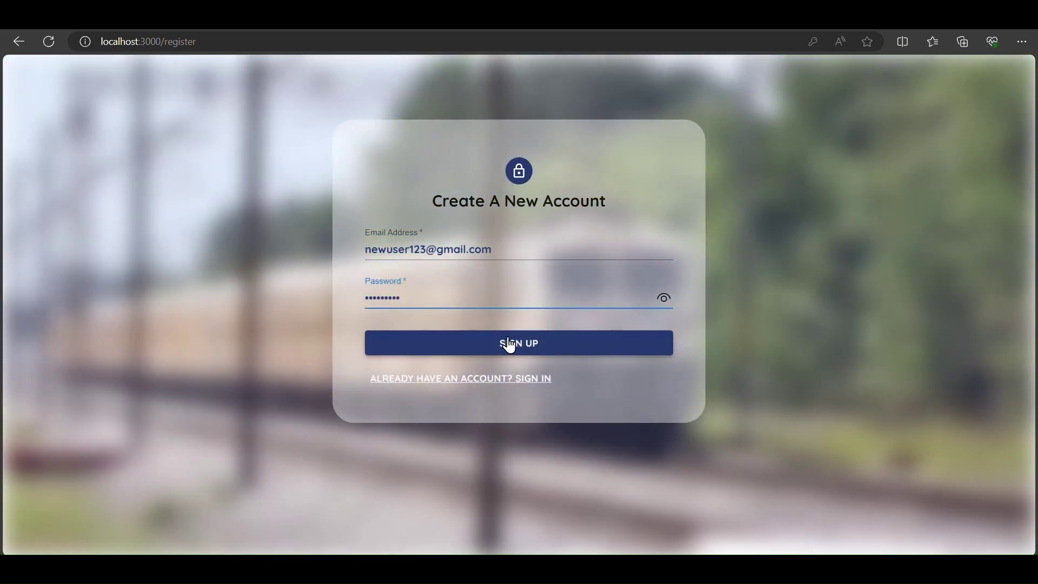
{"action": "left_click", "coordinate": [507, 344]}
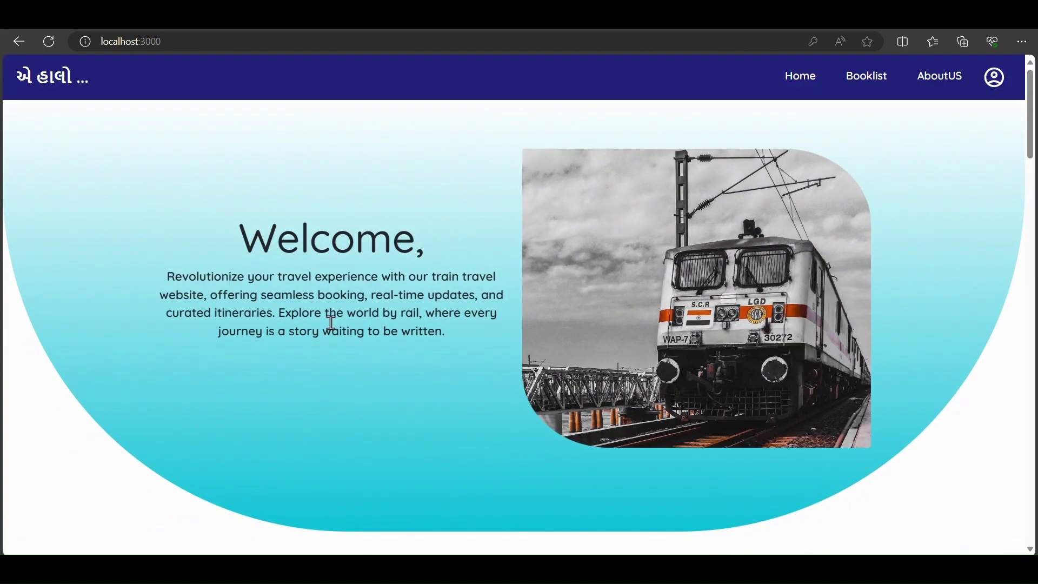
- Scroll through the home page's feature sections and footer, ending at the Start Your Journey form
{"action": "scroll", "coordinate": [713, 302], "scroll_direction": "down", "scroll_amount": 8}
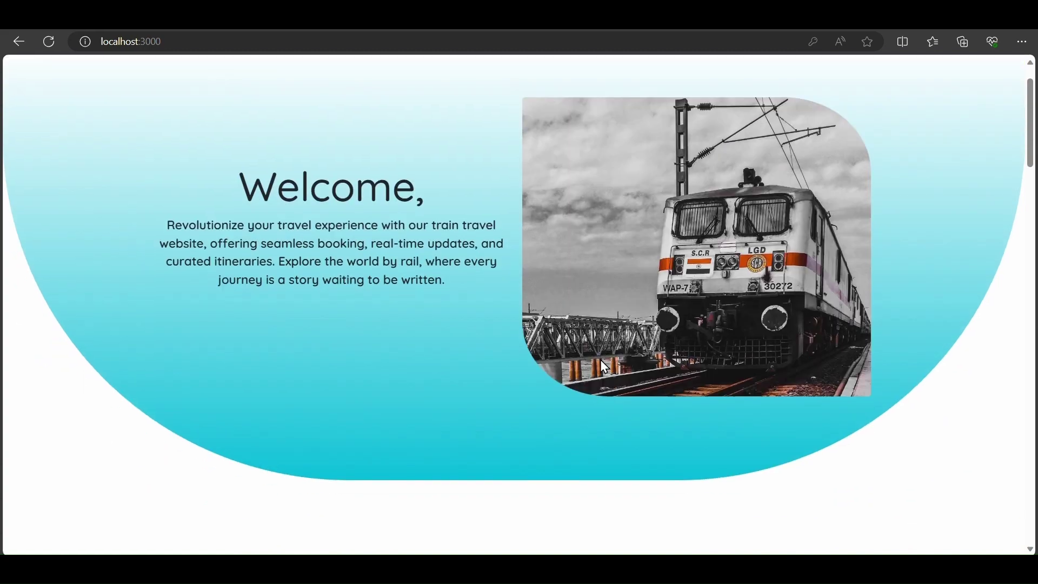
{"action": "scroll", "coordinate": [601, 367], "scroll_direction": "up", "scroll_amount": 5}
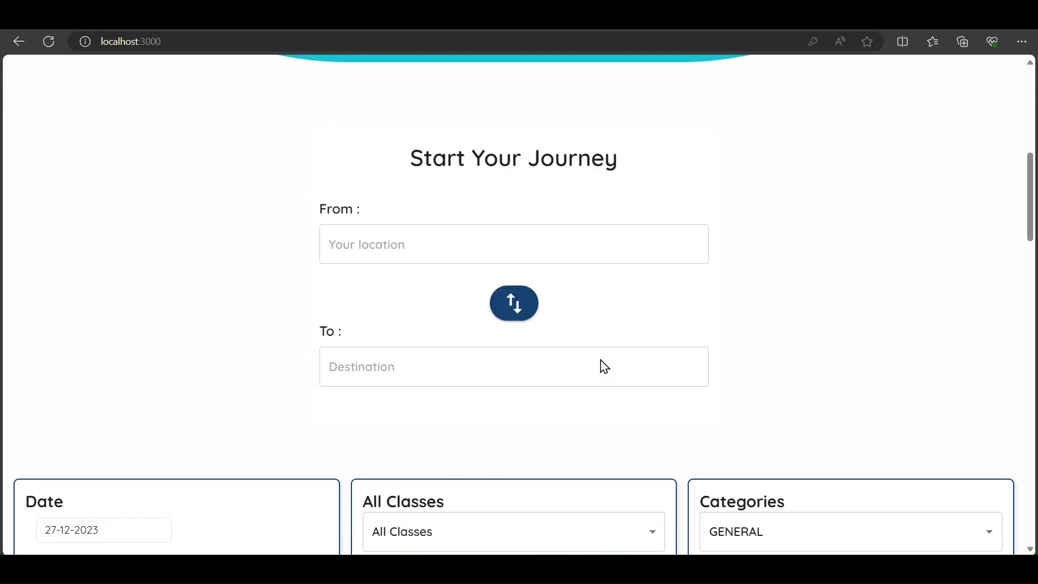
{"action": "scroll", "coordinate": [602, 364], "scroll_direction": "down", "scroll_amount": 11}
{"action": "scroll", "coordinate": [604, 367], "scroll_direction": "down", "scroll_amount": 8}
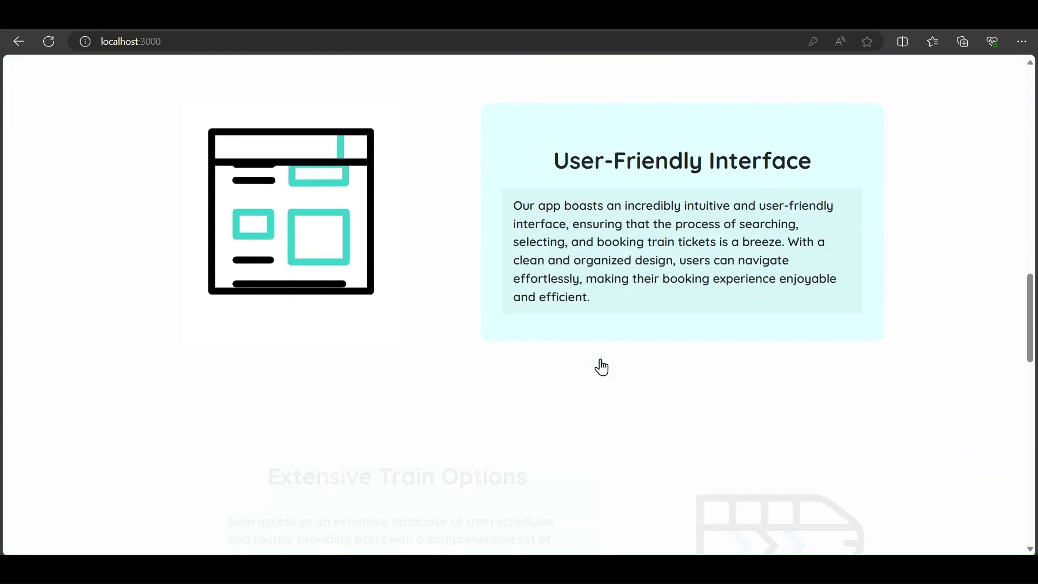
{"action": "scroll", "coordinate": [605, 367], "scroll_direction": "down", "scroll_amount": 14}
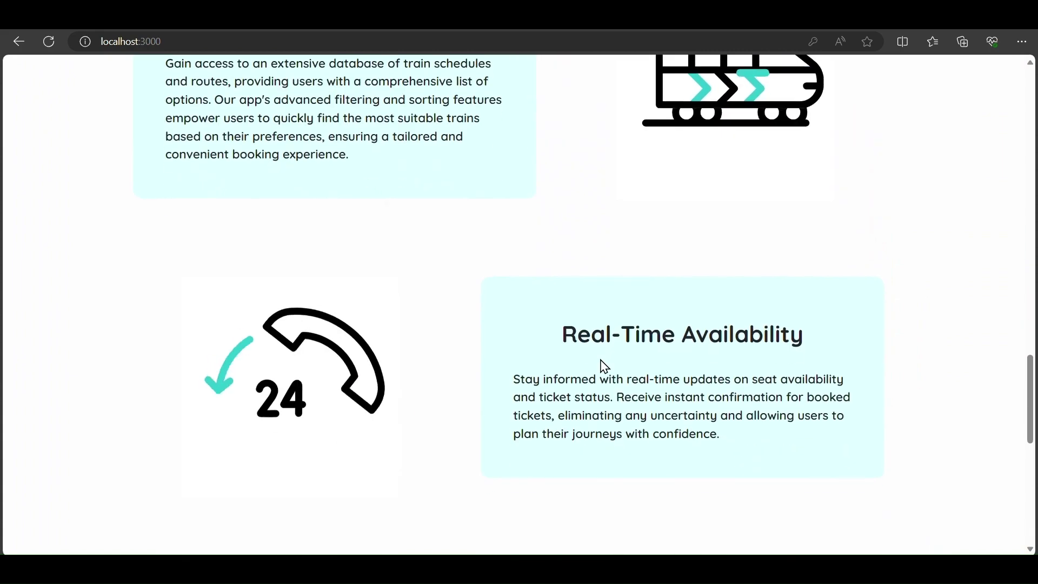
{"action": "scroll", "coordinate": [605, 366], "scroll_direction": "up", "scroll_amount": 10}
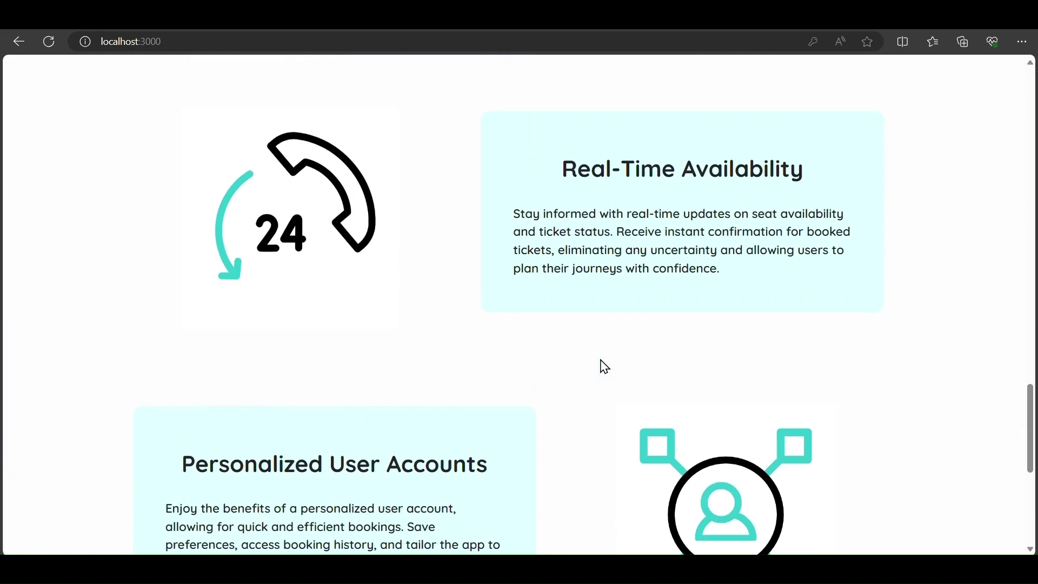
{"action": "scroll", "coordinate": [604, 367], "scroll_direction": "down", "scroll_amount": 11}
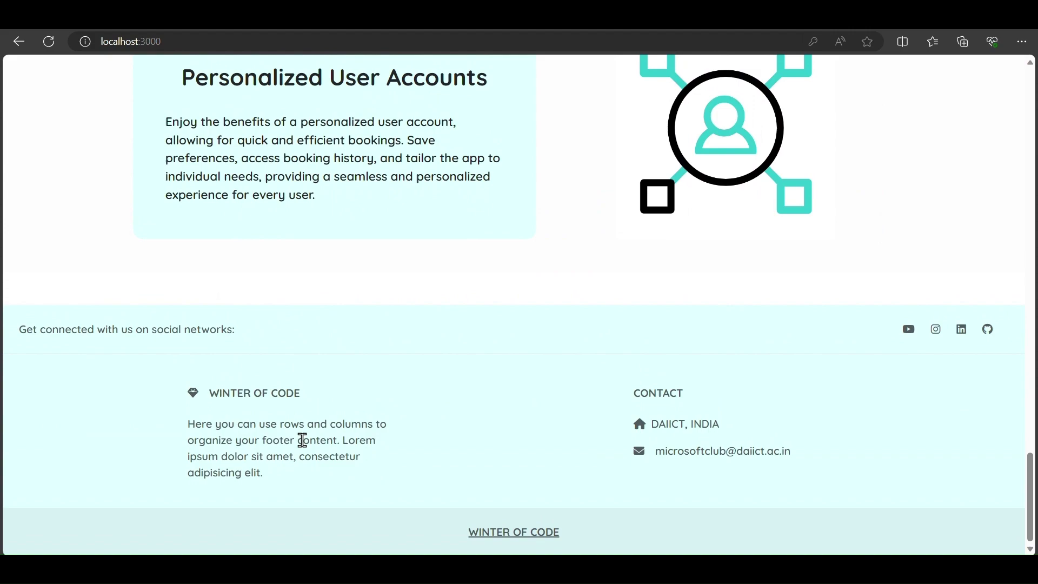
{"action": "scroll", "coordinate": [550, 441], "scroll_direction": "up", "scroll_amount": 7}
{"action": "scroll", "coordinate": [549, 440], "scroll_direction": "down", "scroll_amount": 8}
{"action": "scroll", "coordinate": [549, 271], "scroll_direction": "up", "scroll_amount": 13}
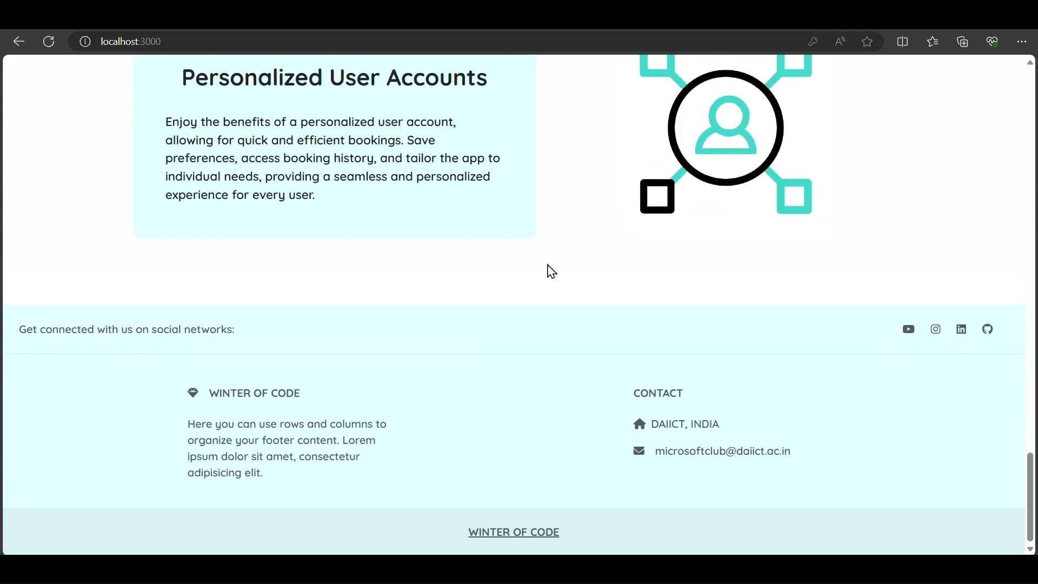
{"action": "scroll", "coordinate": [549, 269], "scroll_direction": "up", "scroll_amount": 10}
{"action": "scroll", "coordinate": [549, 270], "scroll_direction": "down", "scroll_amount": 5}
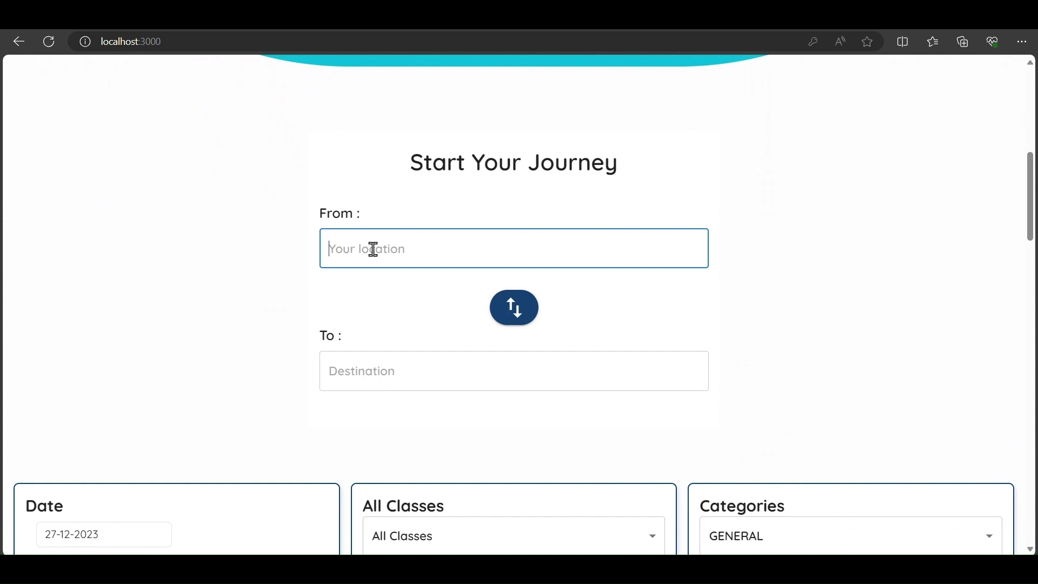
- Set the route from SURAT - ST to AHMEDABAD - ADI
{"action": "type", "text": "surat"}
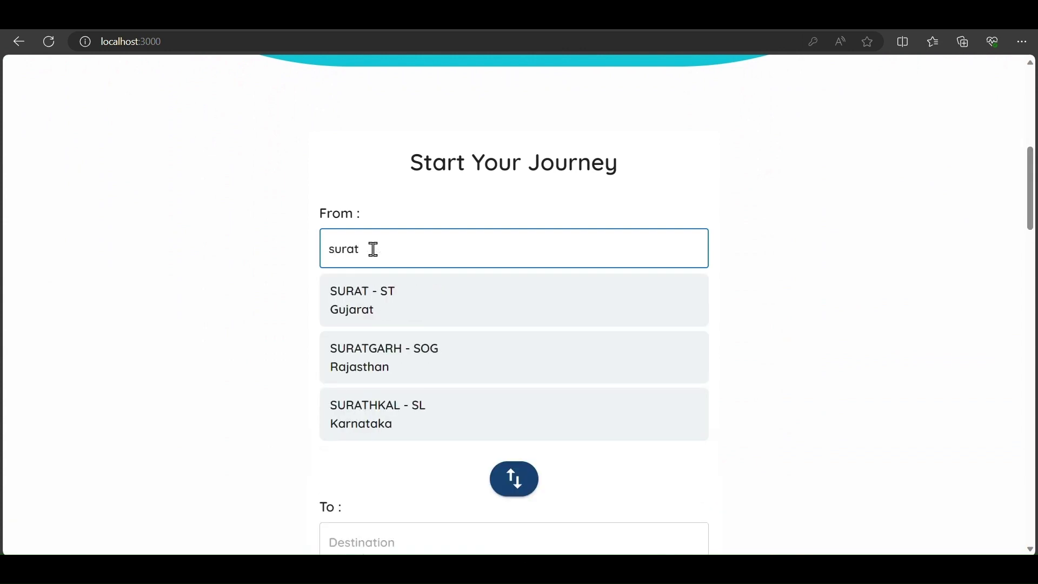
{"action": "scroll", "coordinate": [656, 417], "scroll_direction": "down", "scroll_amount": 2}
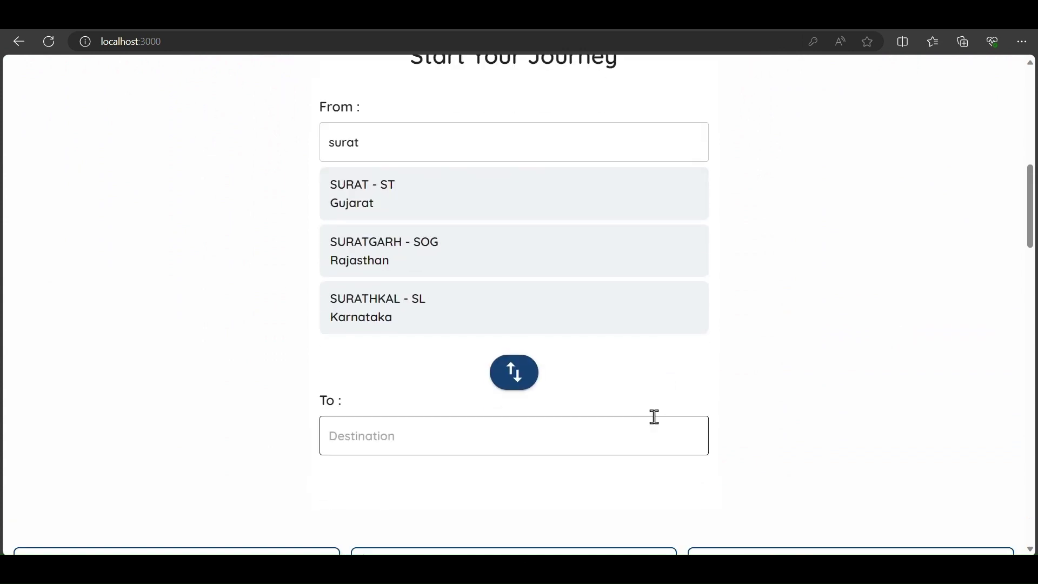
{"action": "left_click", "coordinate": [374, 177]}
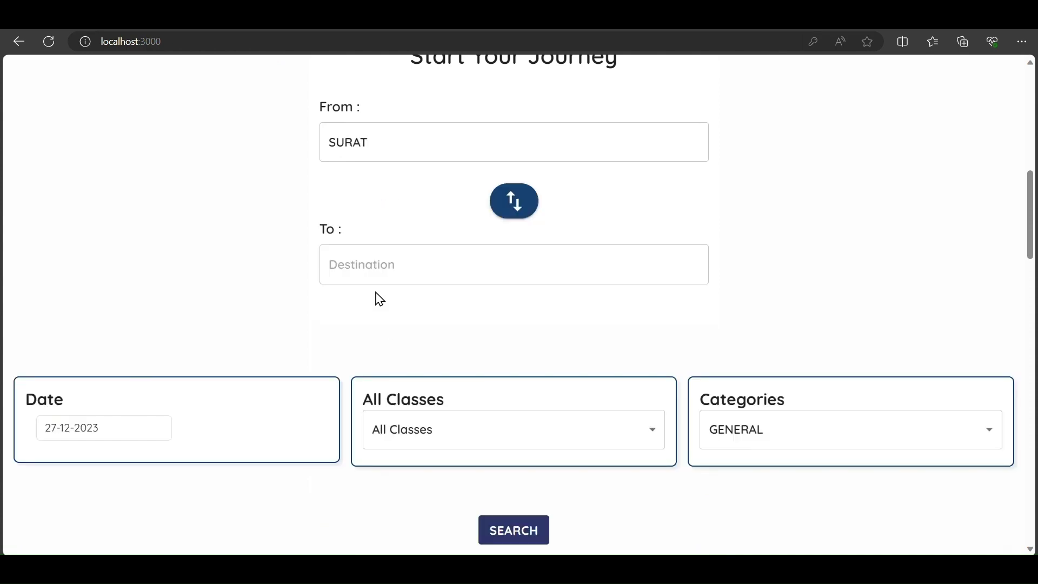
{"action": "type", "text": "ag"}
{"action": "key", "text": "BackSpace"}
{"action": "type", "text": "hmeda"}
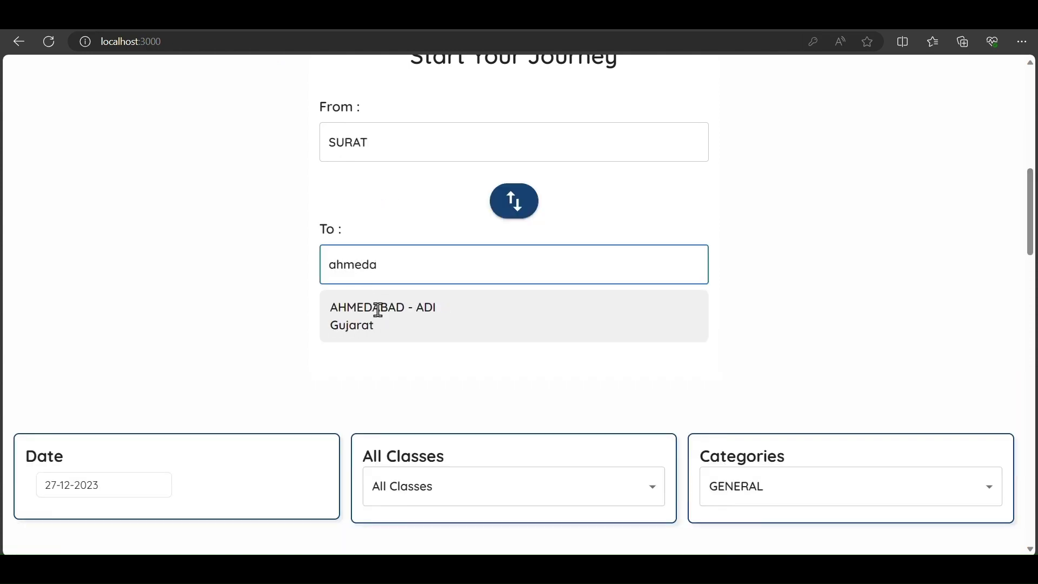
{"action": "left_click", "coordinate": [379, 309]}
- Choose 30-12-2023 as the date, Second Sitting (2S) class and GENERAL category
{"action": "scroll", "coordinate": [313, 368], "scroll_direction": "down", "scroll_amount": 3}
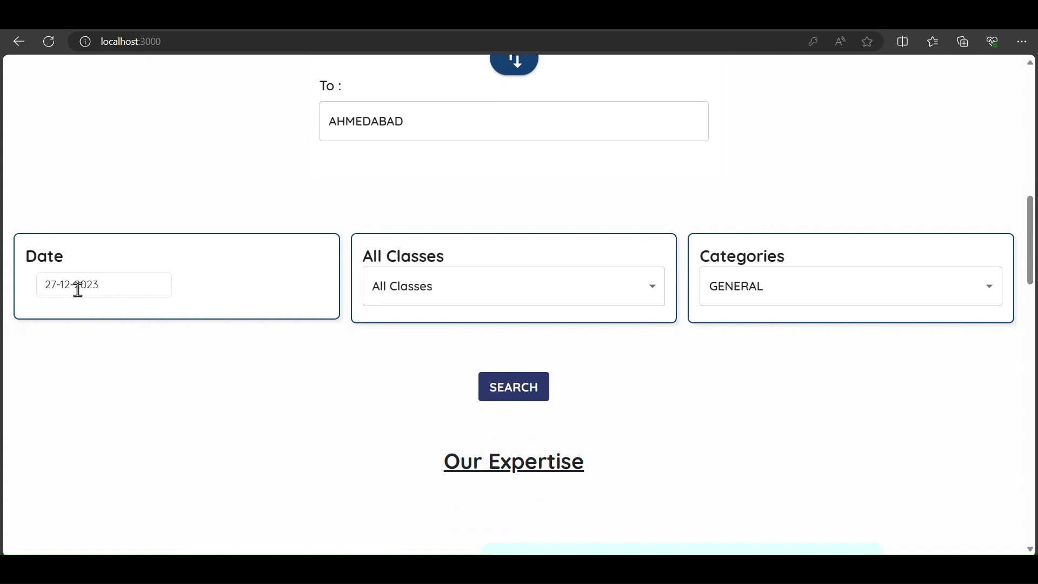
{"action": "left_click", "coordinate": [64, 293]}
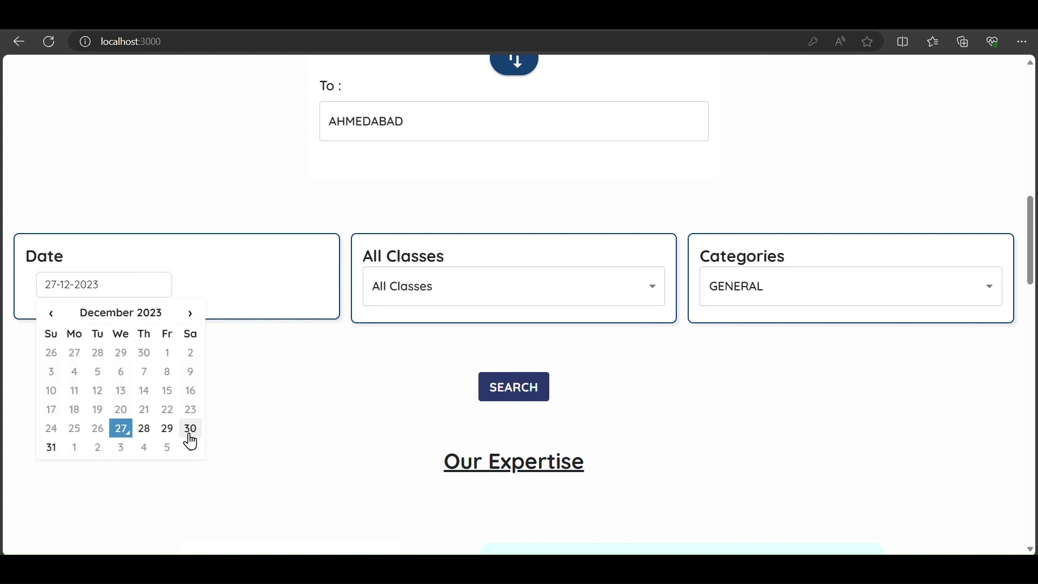
{"action": "left_click", "coordinate": [451, 297]}
{"action": "left_click", "coordinate": [407, 357]}
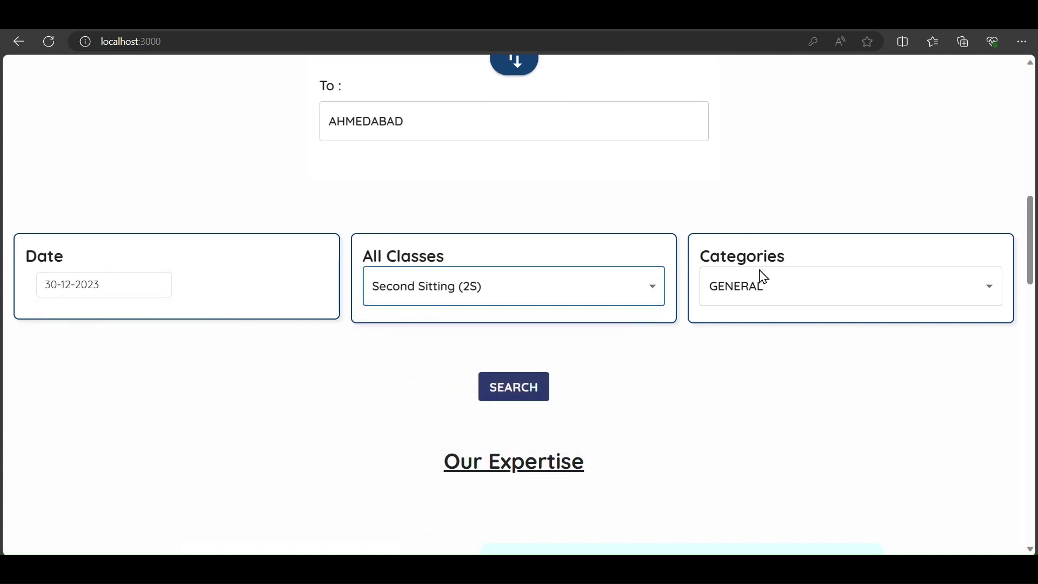
{"action": "left_click", "coordinate": [758, 287]}
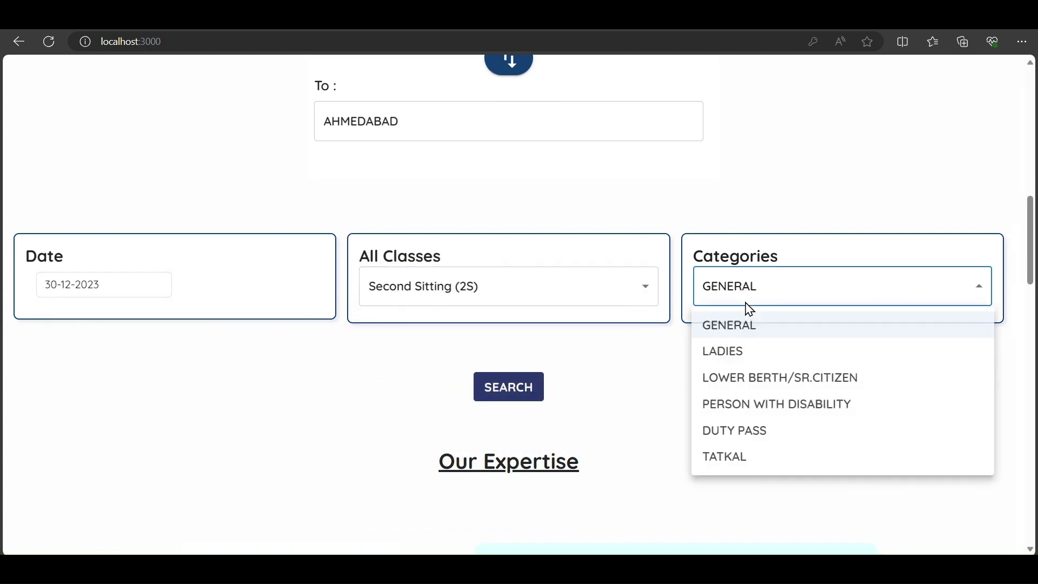
{"action": "left_click", "coordinate": [733, 335]}
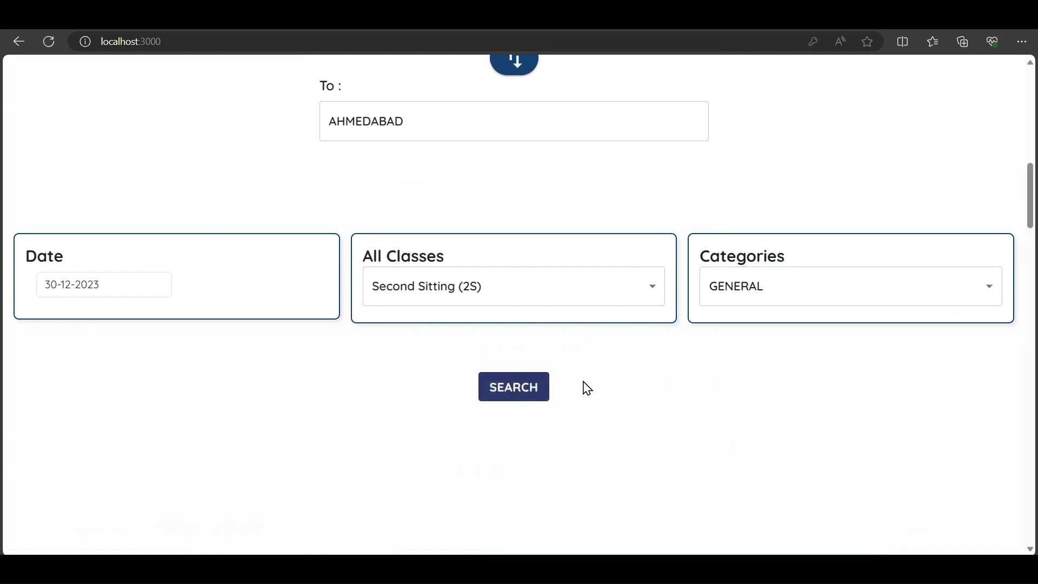
- Search the trains and start booking Rapid Star Express from the result cards
{"action": "left_click", "coordinate": [513, 387]}
{"action": "scroll", "coordinate": [469, 352], "scroll_direction": "down", "scroll_amount": 10}
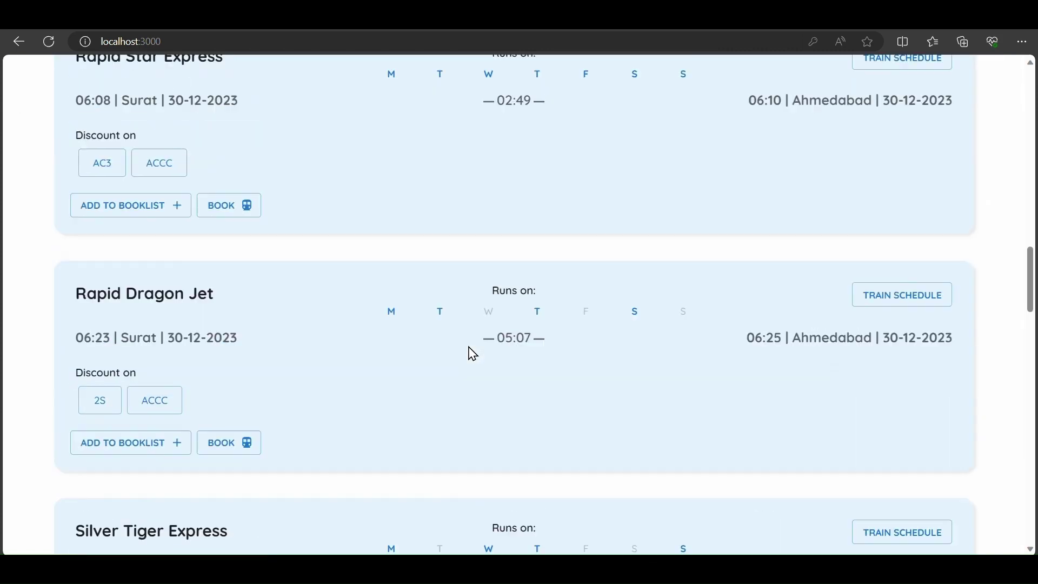
{"action": "scroll", "coordinate": [473, 354], "scroll_direction": "up", "scroll_amount": 7}
{"action": "scroll", "coordinate": [473, 354], "scroll_direction": "down", "scroll_amount": 3}
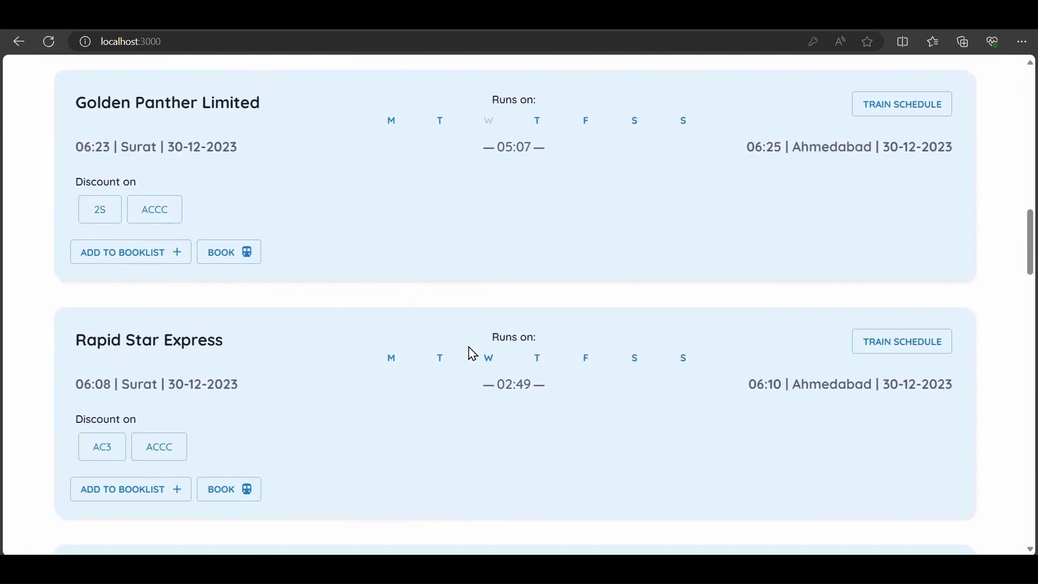
{"action": "scroll", "coordinate": [473, 354], "scroll_direction": "down", "scroll_amount": 5}
{"action": "scroll", "coordinate": [473, 354], "scroll_direction": "up", "scroll_amount": 2}
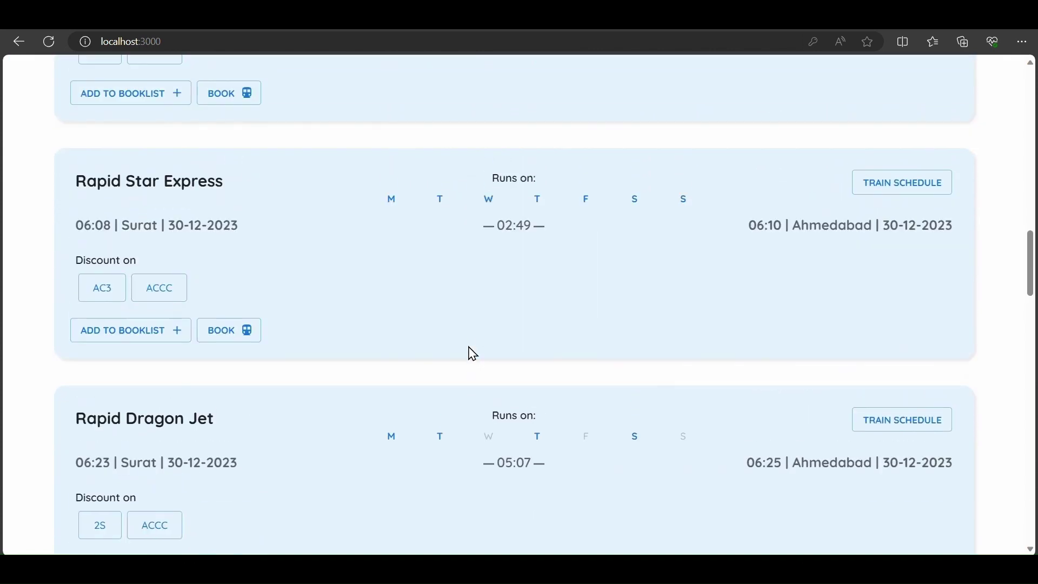
{"action": "scroll", "coordinate": [473, 354], "scroll_direction": "up", "scroll_amount": 5}
{"action": "scroll", "coordinate": [468, 352], "scroll_direction": "down", "scroll_amount": 5}
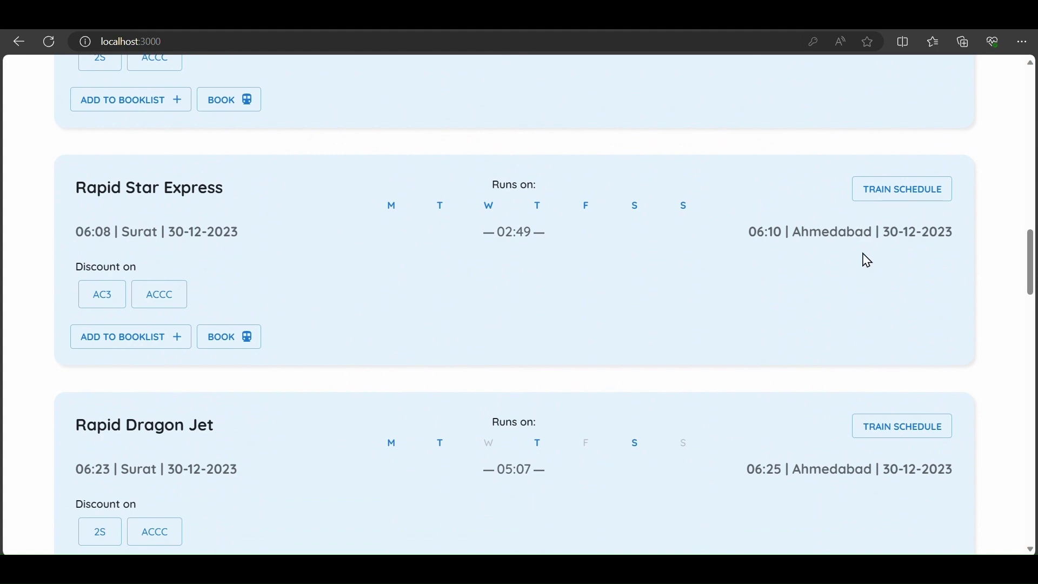
{"action": "left_click", "coordinate": [221, 345]}
{"action": "scroll", "coordinate": [505, 234], "scroll_direction": "up", "scroll_amount": 10}
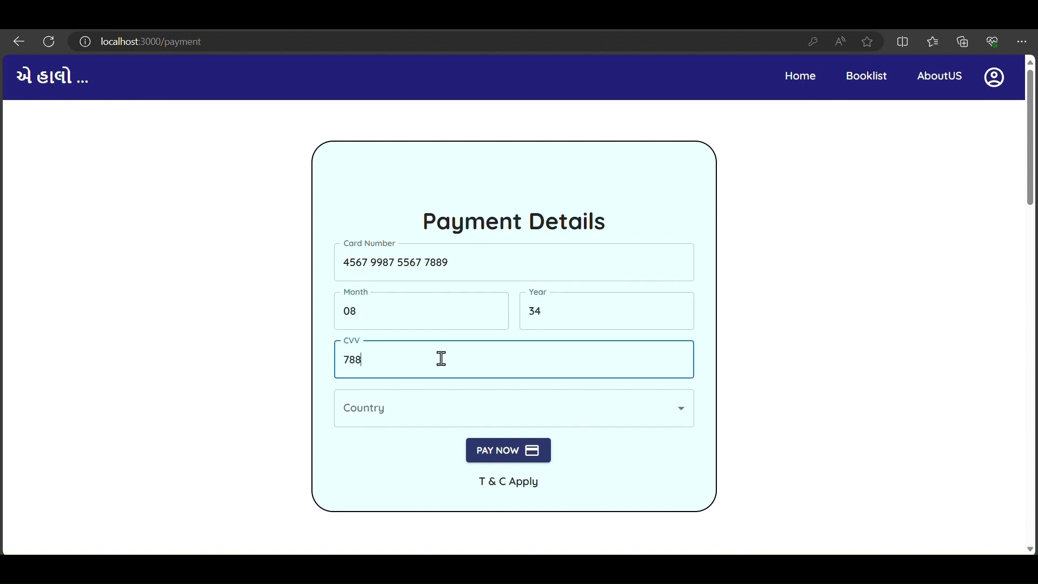
- Pay with India as the country, check the PAID booking in Booklist, and return Home
{"action": "left_click", "coordinate": [377, 423]}
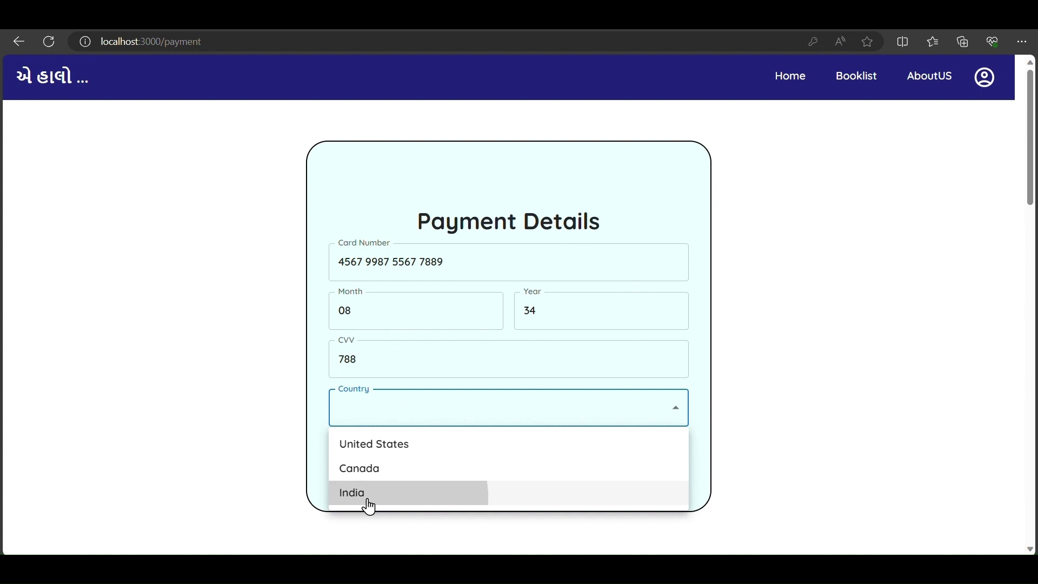
{"action": "left_click", "coordinate": [366, 503]}
{"action": "left_click", "coordinate": [491, 457]}
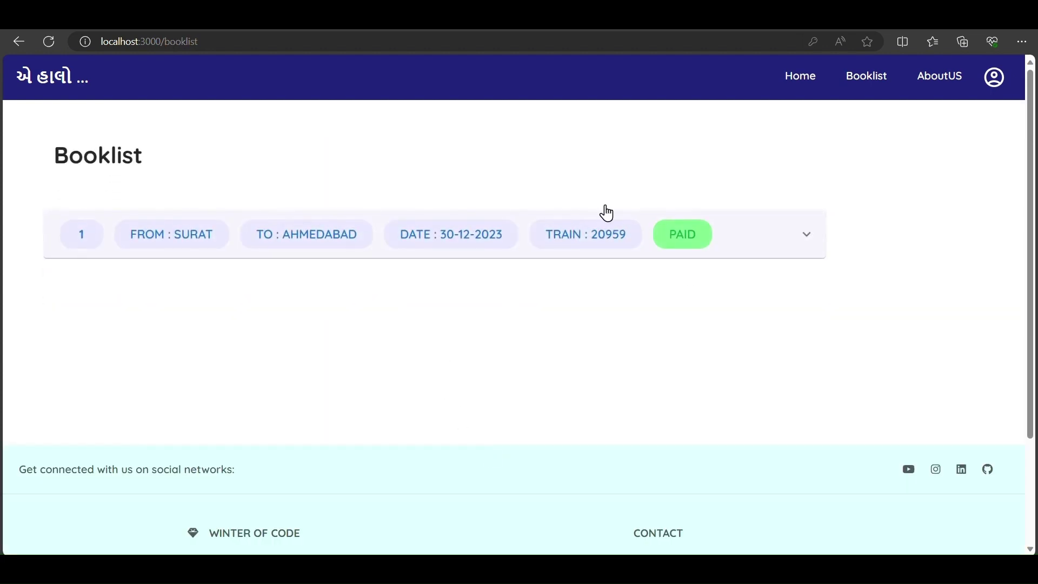
{"action": "left_click", "coordinate": [808, 238]}
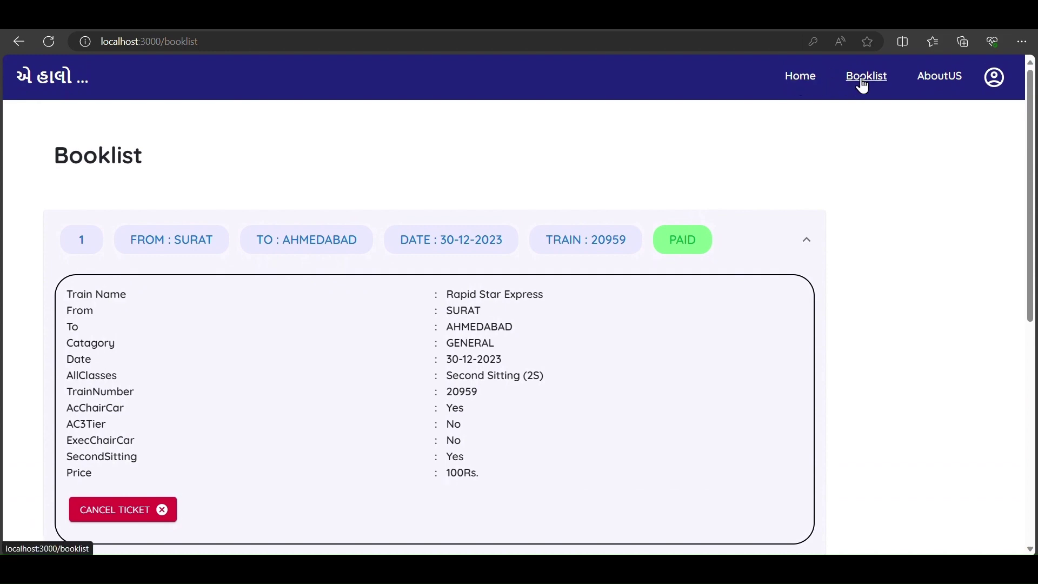
{"action": "left_click", "coordinate": [800, 77]}
- Rerun the Surat–Ahmedabad search for 30-12-2023, Second Sitting (2S), GENERAL, showing Rapid Star Express BOOKED
{"action": "scroll", "coordinate": [454, 338], "scroll_direction": "down", "scroll_amount": 10}
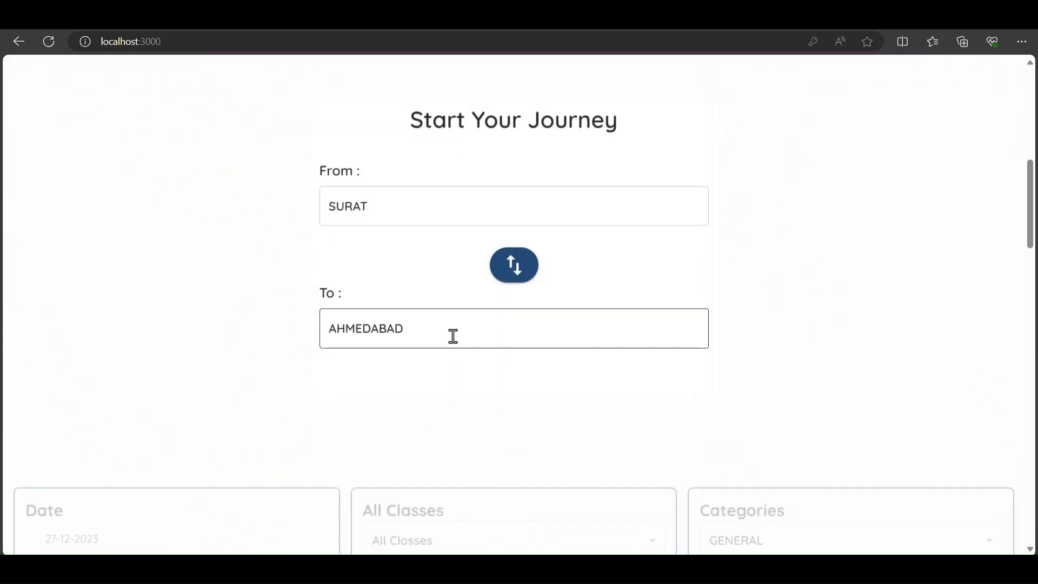
{"action": "left_click", "coordinate": [145, 311]}
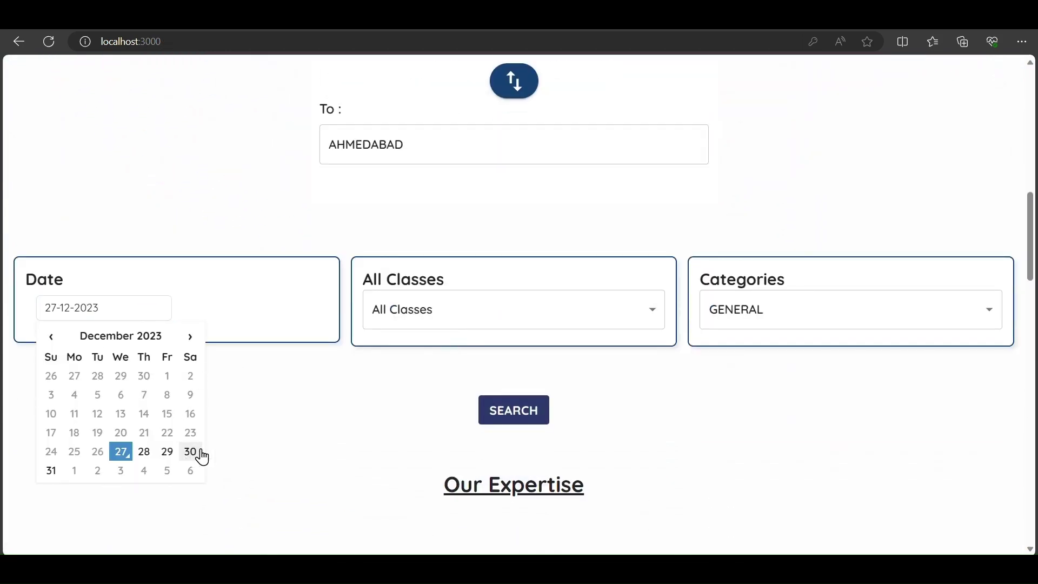
{"action": "left_click", "coordinate": [421, 315]}
{"action": "left_click", "coordinate": [64, 299]}
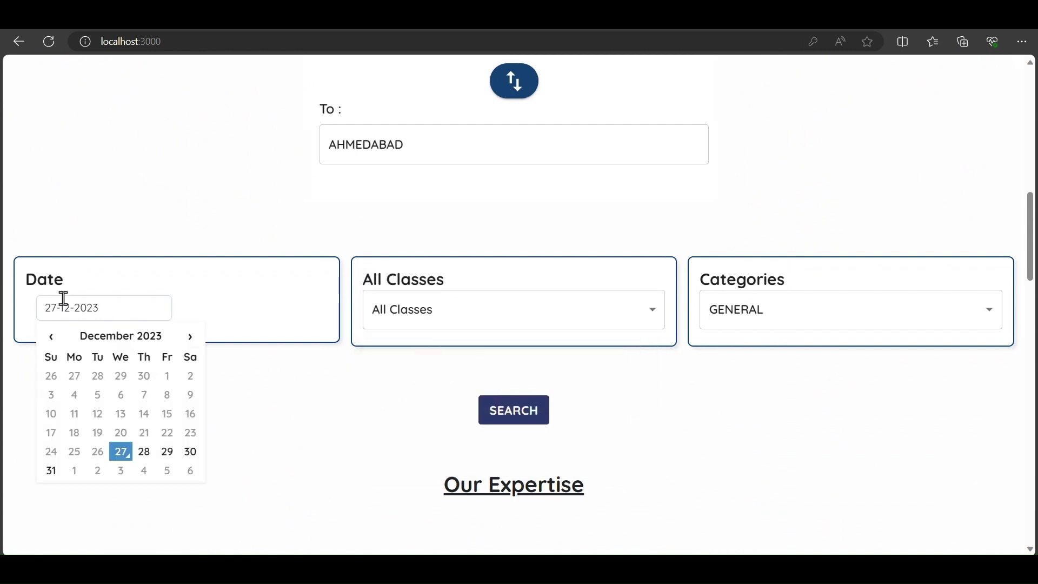
{"action": "left_click", "coordinate": [409, 316]}
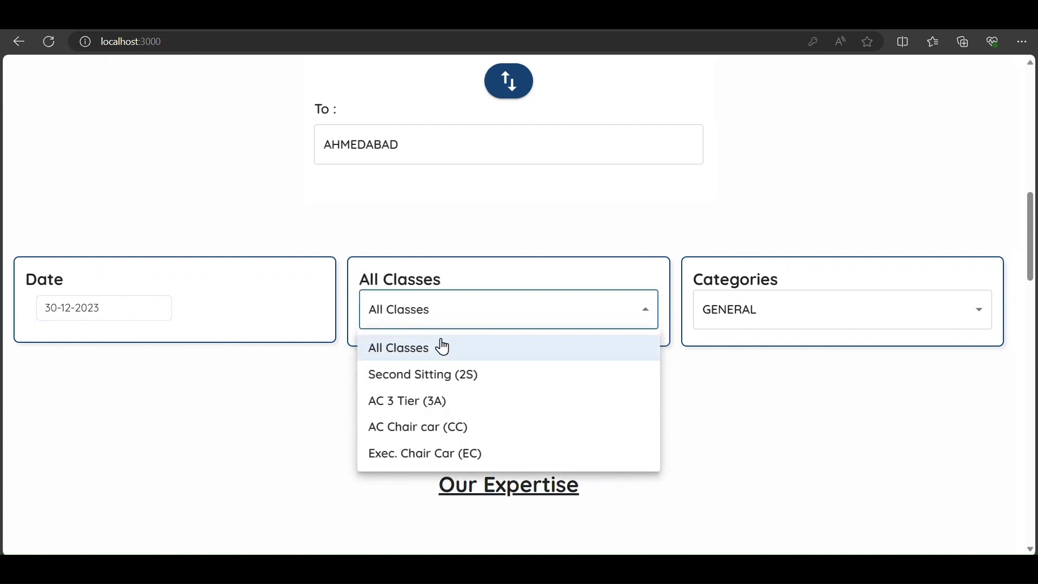
{"action": "left_click", "coordinate": [426, 389]}
{"action": "left_click", "coordinate": [772, 320]}
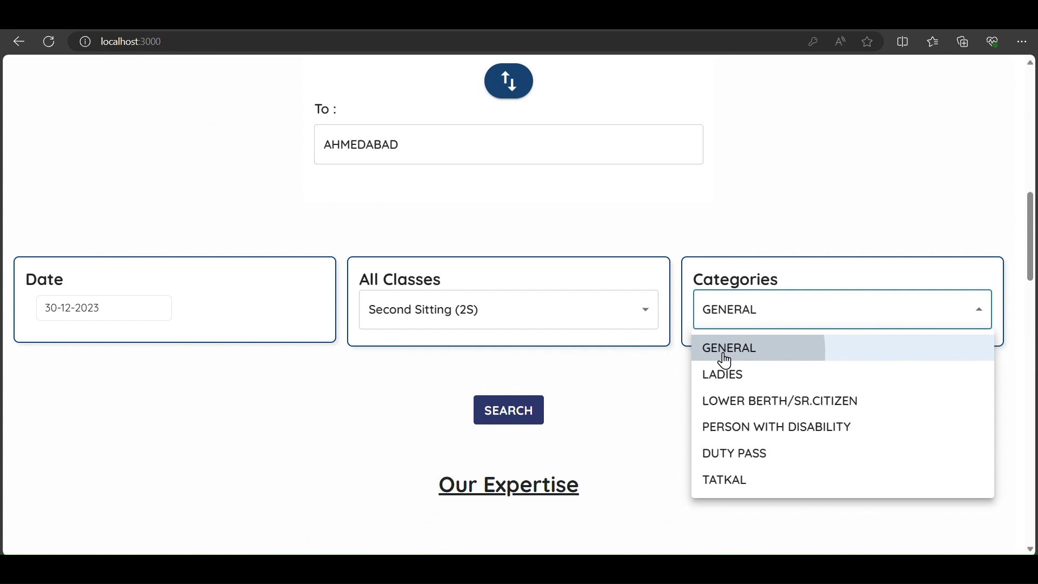
{"action": "scroll", "coordinate": [579, 359], "scroll_direction": "down", "scroll_amount": 3}
{"action": "left_click", "coordinate": [506, 280]}
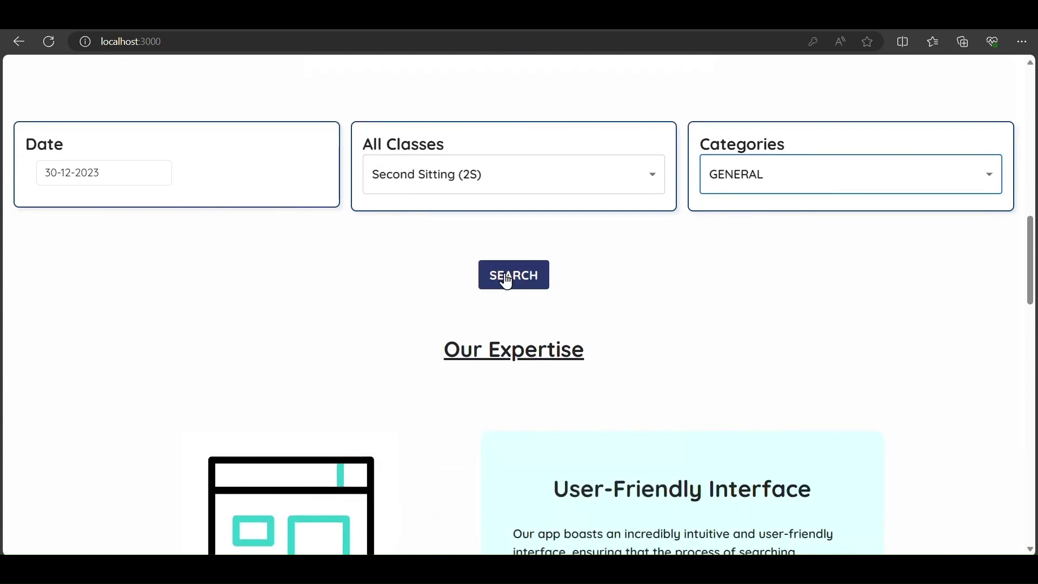
{"action": "scroll", "coordinate": [642, 408], "scroll_direction": "down", "scroll_amount": 2}
{"action": "scroll", "coordinate": [514, 316], "scroll_direction": "up", "scroll_amount": 3}
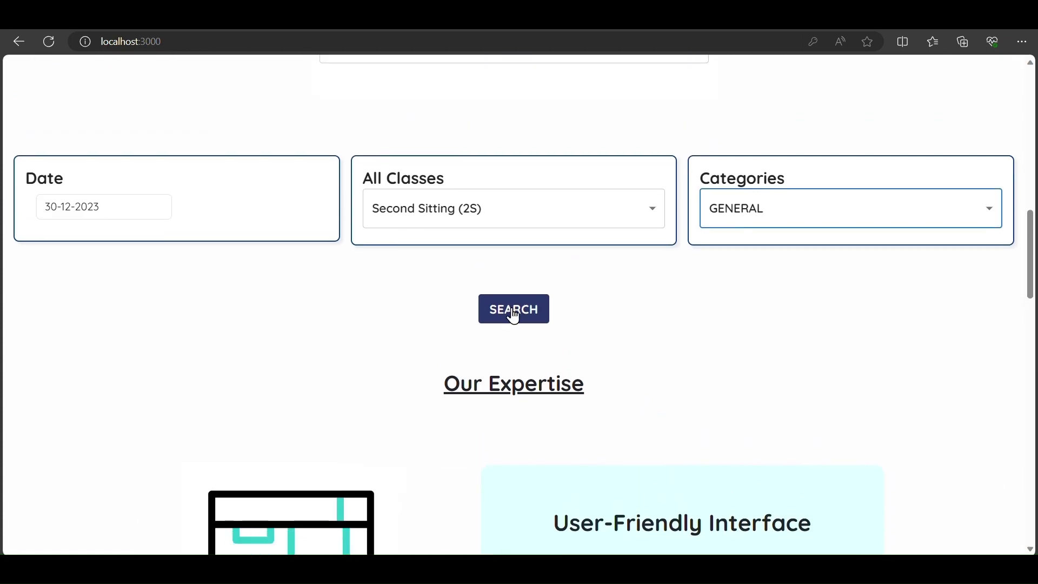
{"action": "scroll", "coordinate": [640, 347], "scroll_direction": "down", "scroll_amount": 11}
{"action": "scroll", "coordinate": [644, 348], "scroll_direction": "up", "scroll_amount": 3}
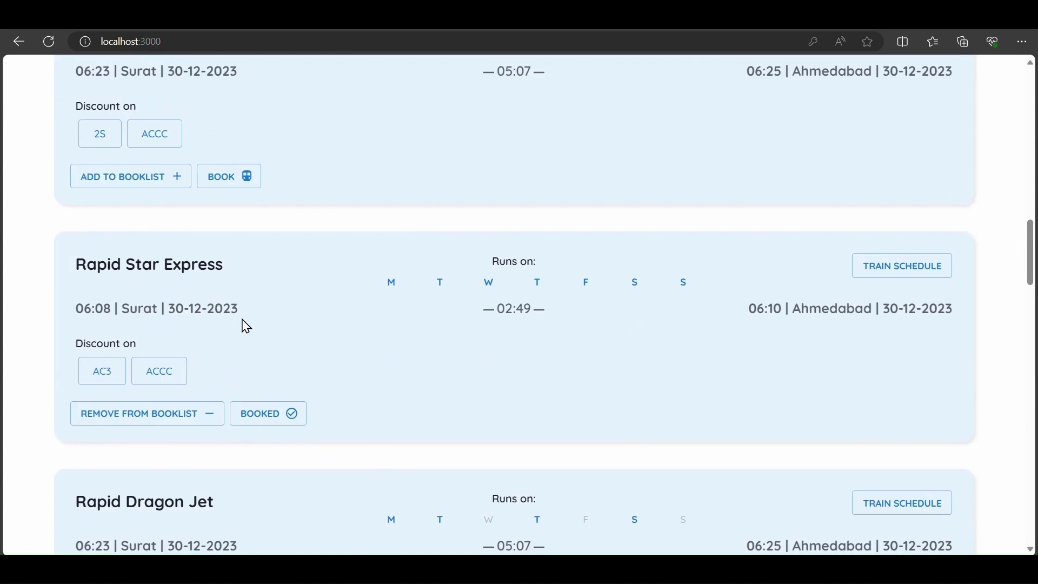
{"action": "scroll", "coordinate": [373, 381], "scroll_direction": "up", "scroll_amount": 15}
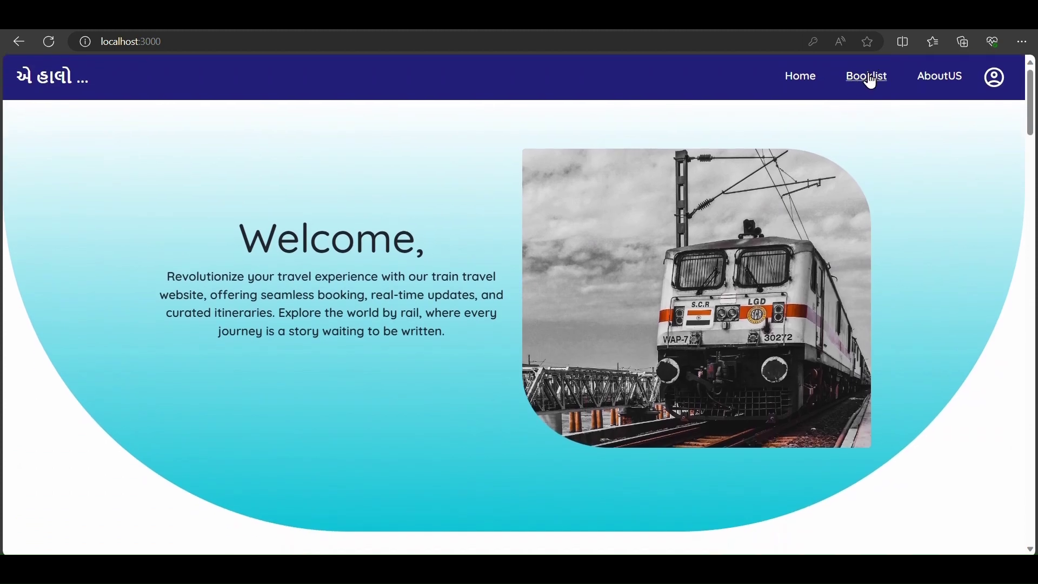
- Cancel the paid train 20959 ticket from the Booklist and confirm the cancellation
{"action": "left_click", "coordinate": [870, 76]}
{"action": "left_click", "coordinate": [804, 238]}
{"action": "scroll", "coordinate": [618, 347], "scroll_direction": "down", "scroll_amount": 2}
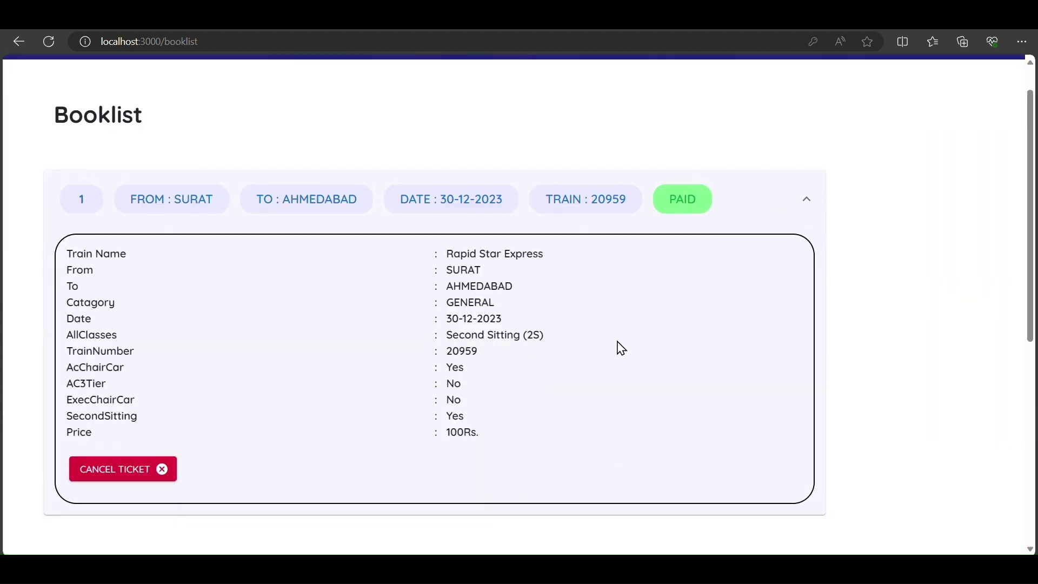
{"action": "left_click", "coordinate": [133, 413]}
{"action": "scroll", "coordinate": [741, 250], "scroll_direction": "up", "scroll_amount": 2}
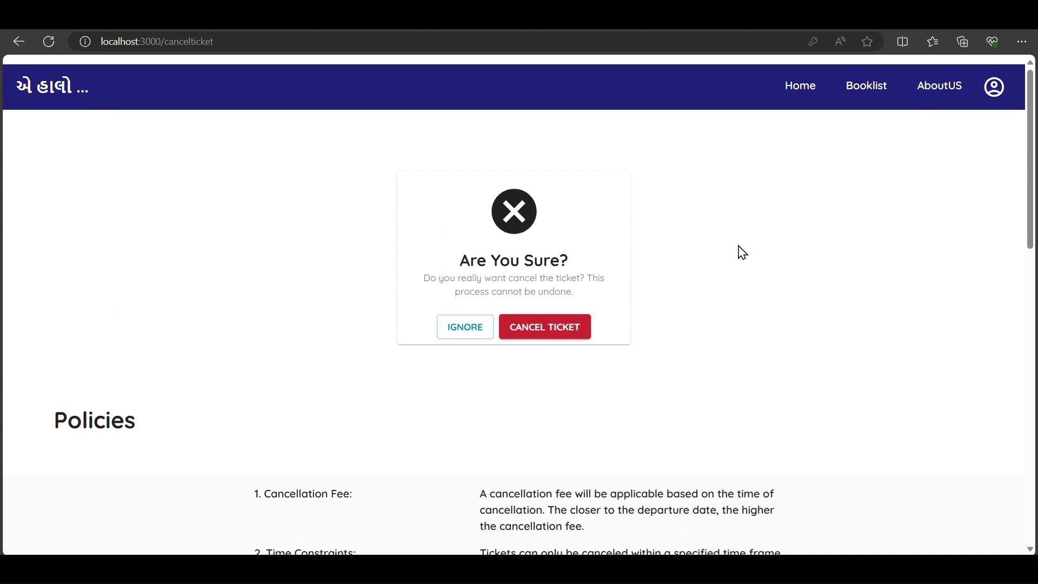
{"action": "scroll", "coordinate": [742, 250], "scroll_direction": "down", "scroll_amount": 1}
{"action": "scroll", "coordinate": [327, 319], "scroll_direction": "down", "scroll_amount": 8}
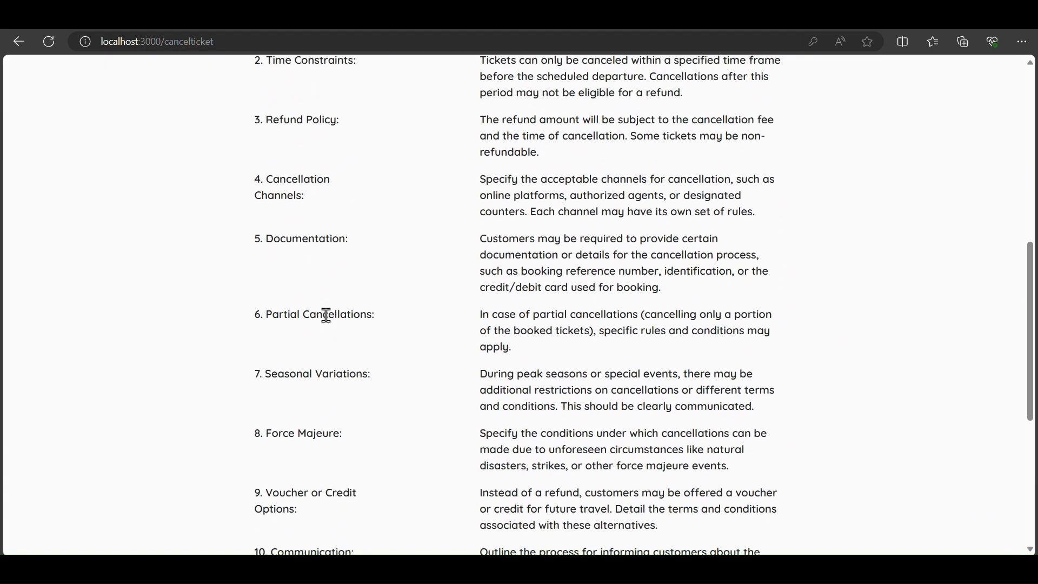
{"action": "scroll", "coordinate": [329, 321], "scroll_direction": "up", "scroll_amount": 9}
{"action": "scroll", "coordinate": [328, 322], "scroll_direction": "down", "scroll_amount": 1}
{"action": "key", "text": "super+Tab"}
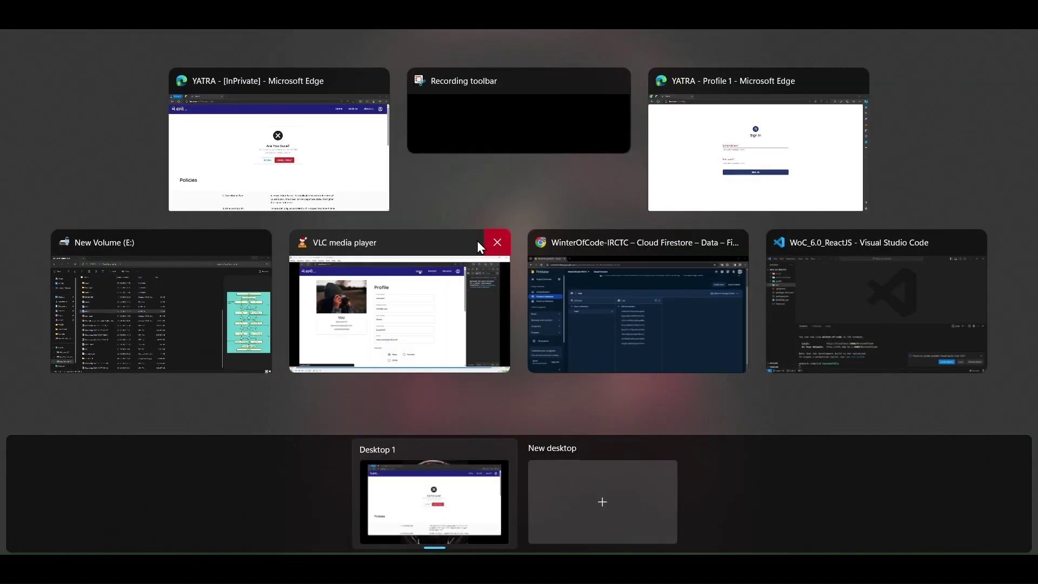
{"action": "left_click", "coordinate": [301, 184]}
{"action": "scroll", "coordinate": [806, 301], "scroll_direction": "down", "scroll_amount": 2}
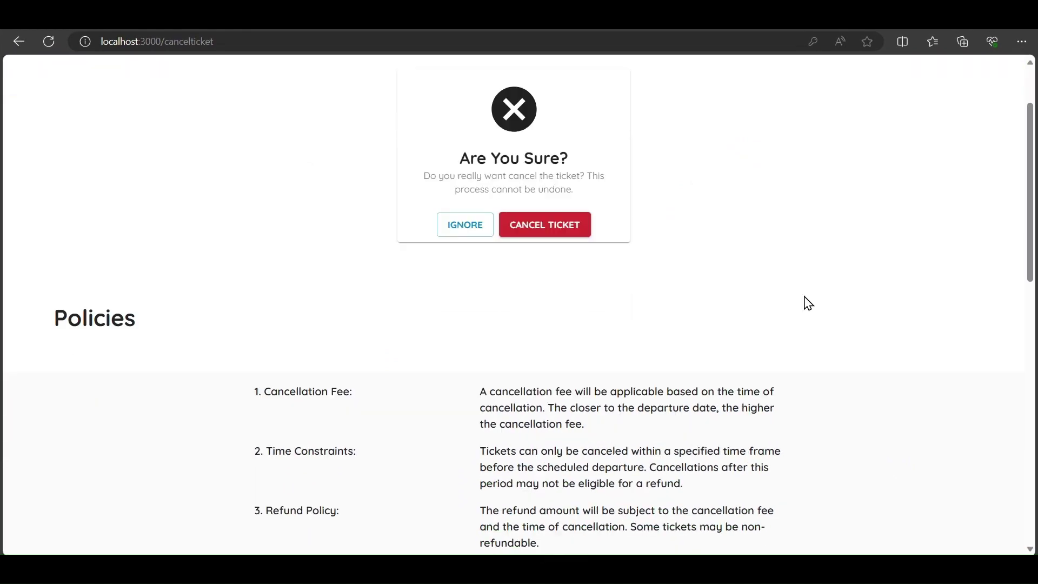
{"action": "scroll", "coordinate": [806, 301], "scroll_direction": "up", "scroll_amount": 2}
{"action": "left_click", "coordinate": [523, 323]}
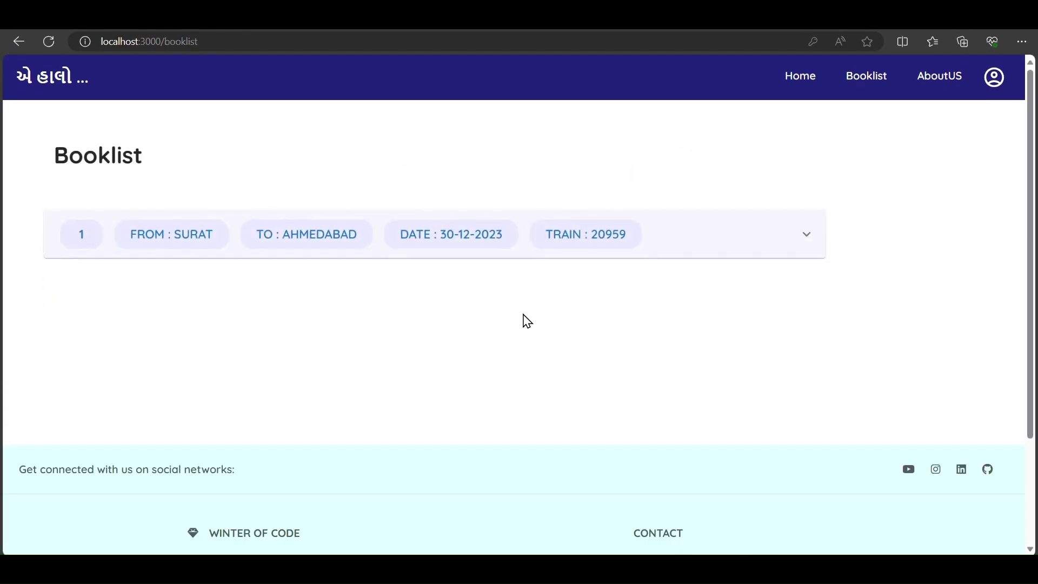
- Remove the cancelled ticket so the Booklist is empty, then go to the Profile page
{"action": "left_click", "coordinate": [806, 238]}
{"action": "scroll", "coordinate": [649, 331], "scroll_direction": "down", "scroll_amount": 2}
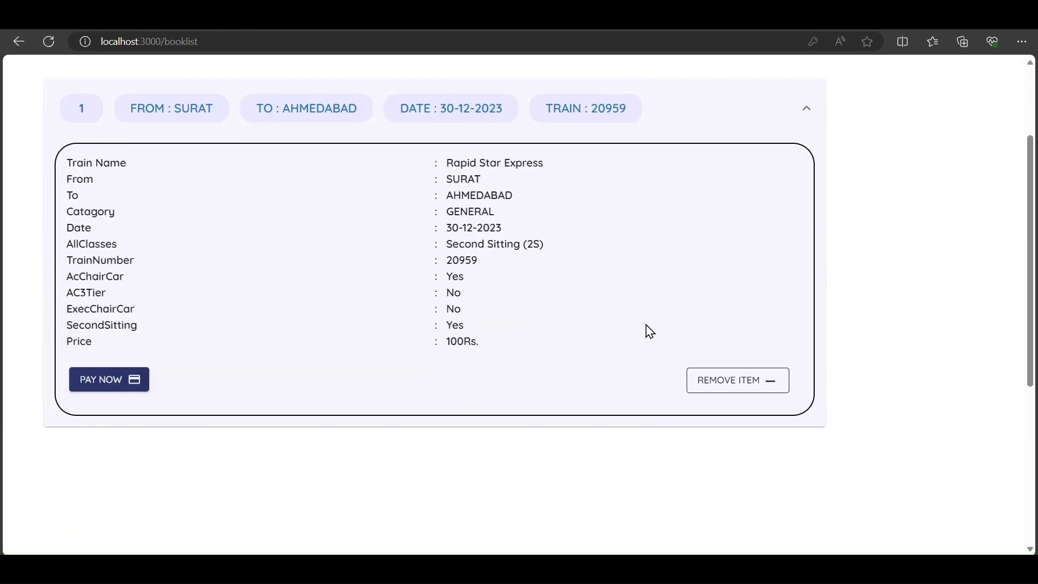
{"action": "left_click", "coordinate": [748, 386]}
{"action": "scroll", "coordinate": [716, 271], "scroll_direction": "up", "scroll_amount": 3}
{"action": "scroll", "coordinate": [716, 272], "scroll_direction": "down", "scroll_amount": 3}
{"action": "scroll", "coordinate": [716, 271], "scroll_direction": "up", "scroll_amount": 3}
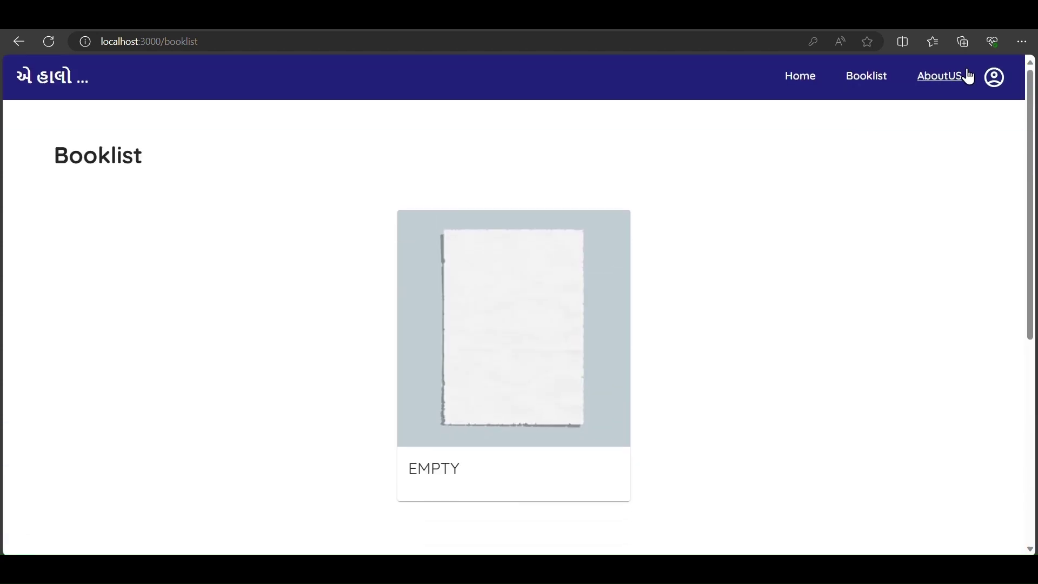
{"action": "left_click", "coordinate": [995, 80]}
- Edit the First Name and Middle Name fields on the Profile page
{"action": "scroll", "coordinate": [563, 280], "scroll_direction": "down", "scroll_amount": 2}
{"action": "scroll", "coordinate": [562, 281], "scroll_direction": "up", "scroll_amount": 2}
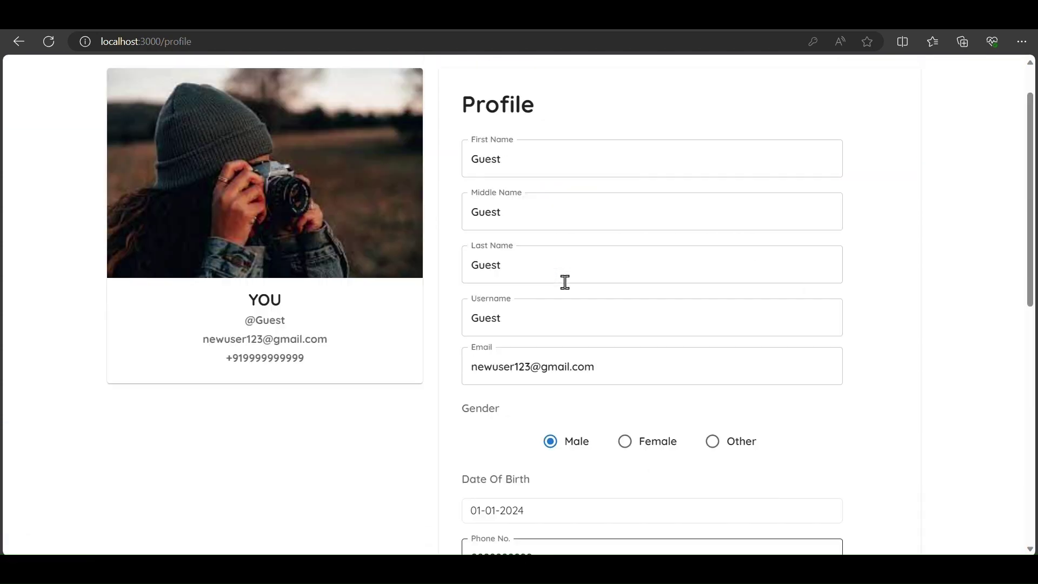
{"action": "key", "text": "BackSpace"}
{"action": "key", "text": "BackSpace"}
{"action": "key", "text": "BackSpace"}
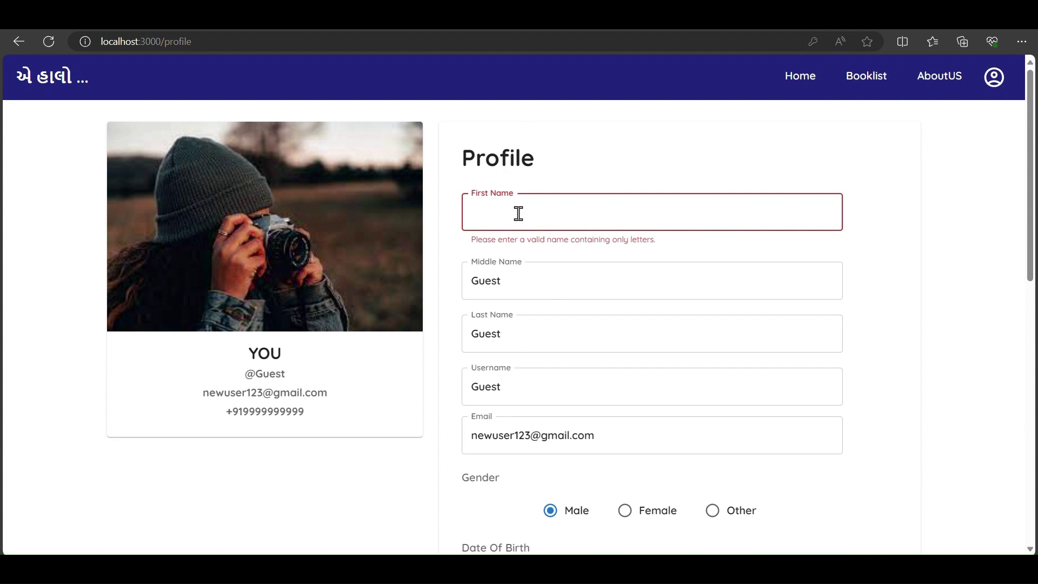
{"action": "type", "text": "newuser"}
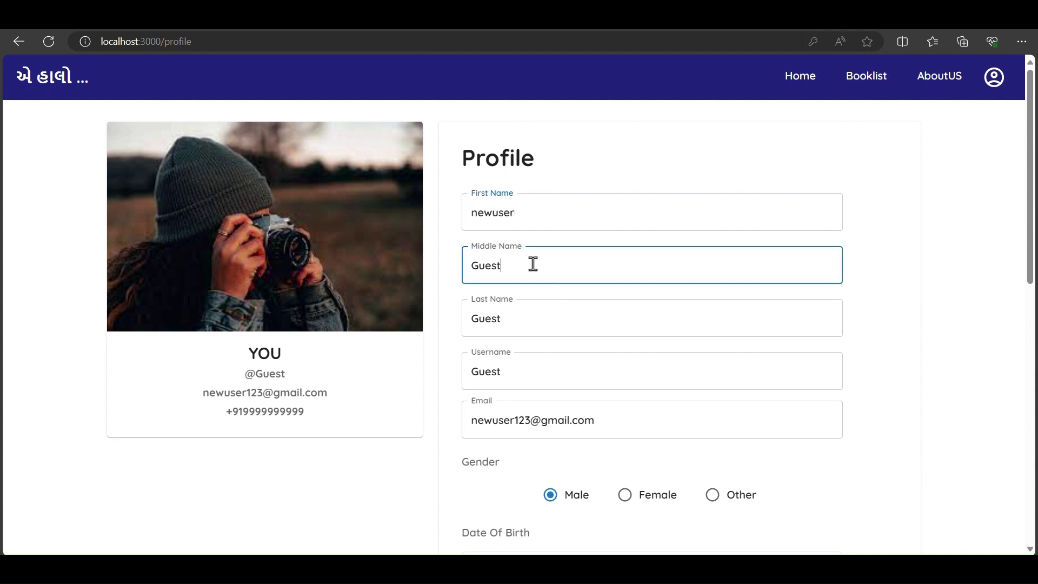
{"action": "key", "text": "BackSpace"}
{"action": "key", "text": "BackSpace"}
{"action": "key", "text": "BackSpace"}
{"action": "type", "text": "middleuser"}
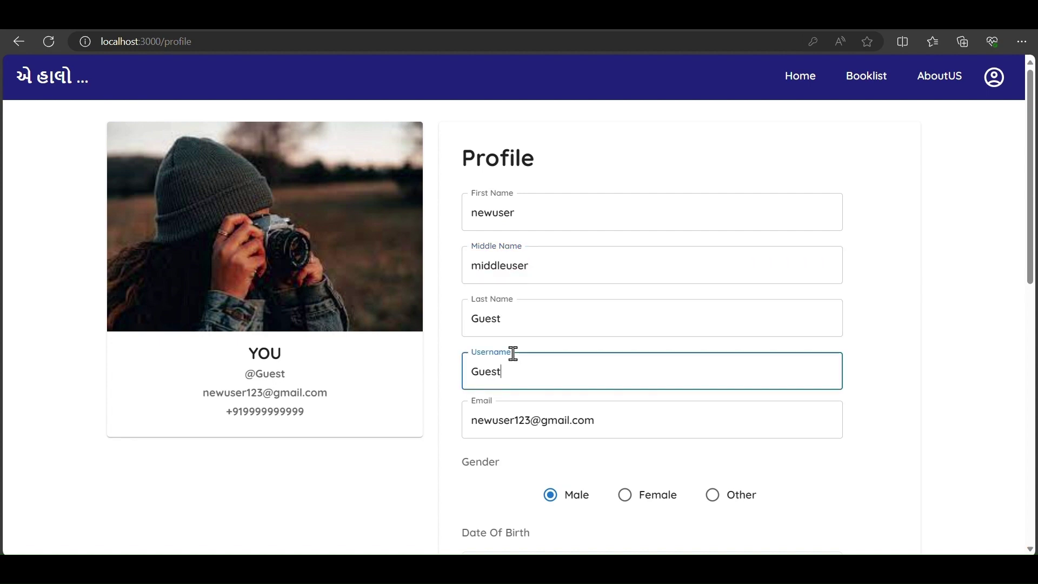
{"action": "scroll", "coordinate": [513, 353], "scroll_direction": "down", "scroll_amount": 5}
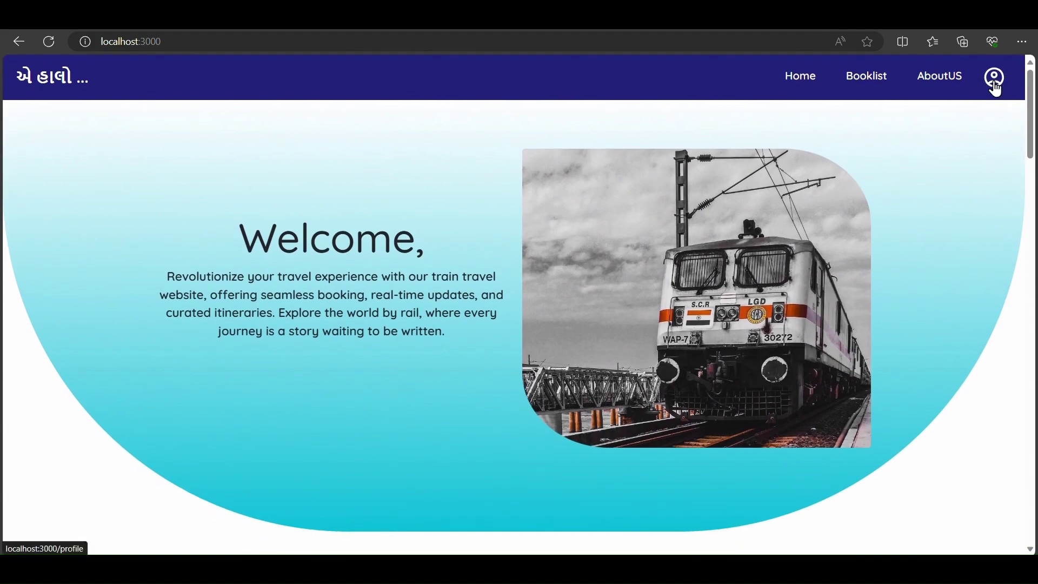
- Reopen the Profile page and bring up the browser context menu on it
{"action": "left_click", "coordinate": [996, 80]}
{"action": "scroll", "coordinate": [702, 364], "scroll_direction": "down", "scroll_amount": 3}
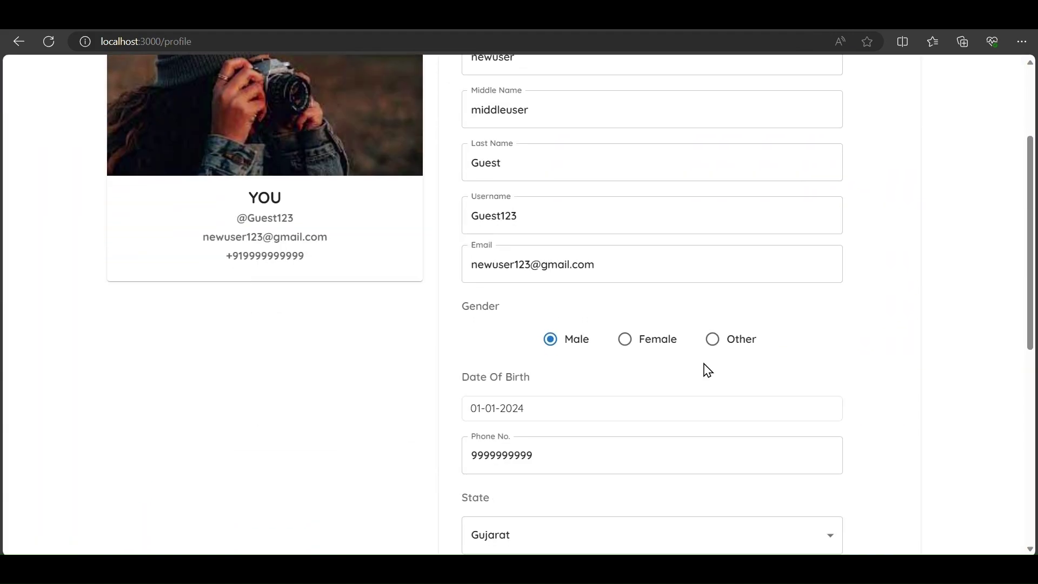
{"action": "scroll", "coordinate": [705, 369], "scroll_direction": "up", "scroll_amount": 3}
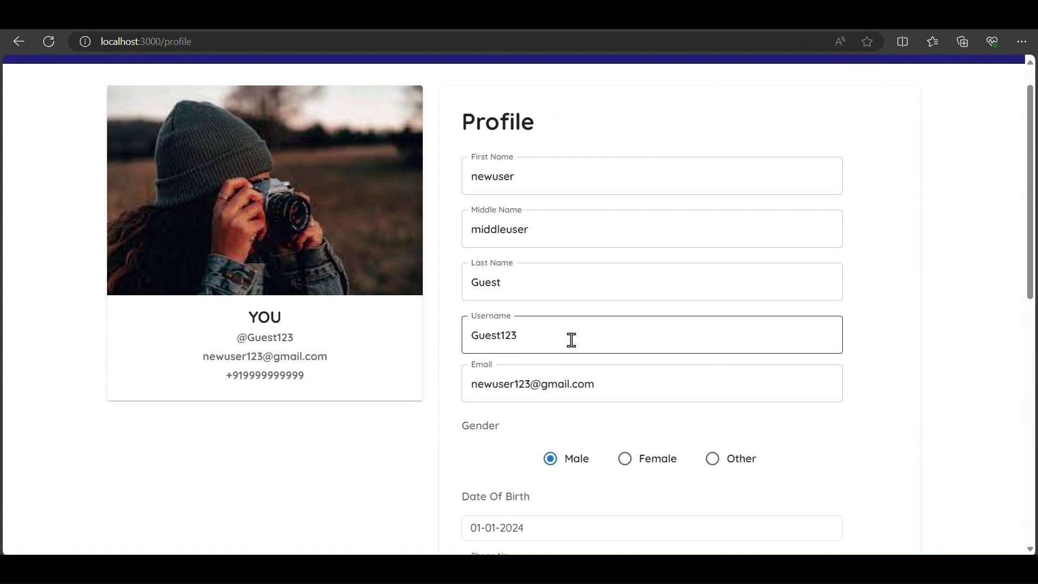
{"action": "scroll", "coordinate": [572, 340], "scroll_direction": "down", "scroll_amount": 5}
{"action": "scroll", "coordinate": [570, 341], "scroll_direction": "up", "scroll_amount": 5}
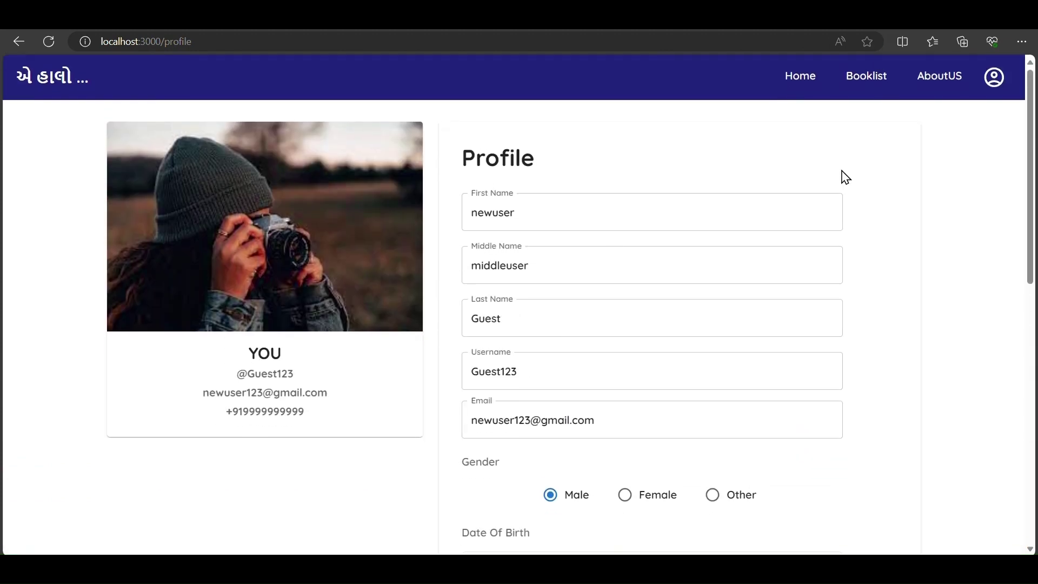
{"action": "right_click", "coordinate": [972, 180]}
- Open DevTools via Inspect and narrow the page to a phone-sized width
{"action": "left_click", "coordinate": [799, 476]}
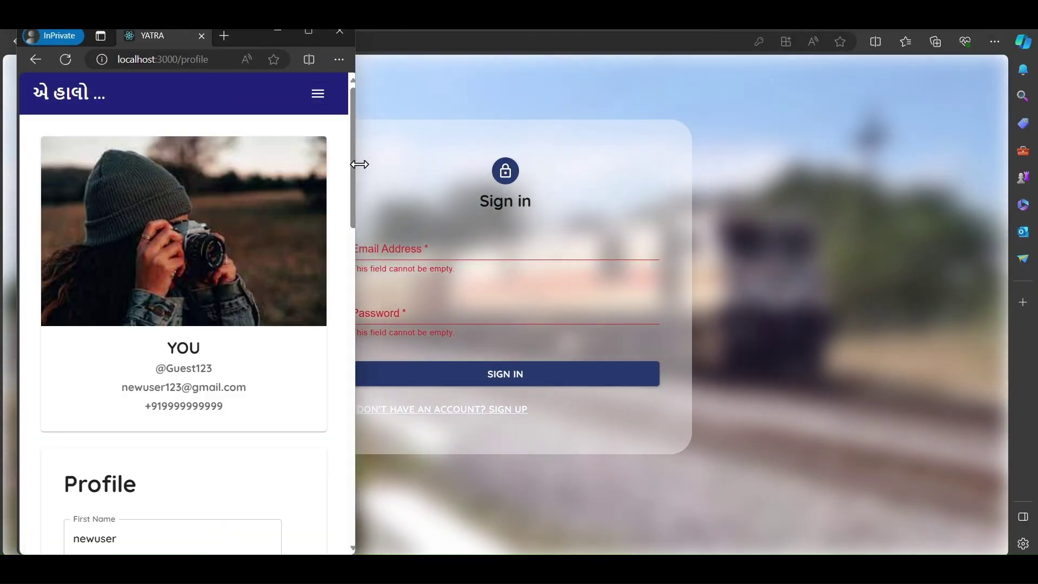
{"action": "left_click_drag", "start_coordinate": [359, 164], "coordinate": [723, 220]}
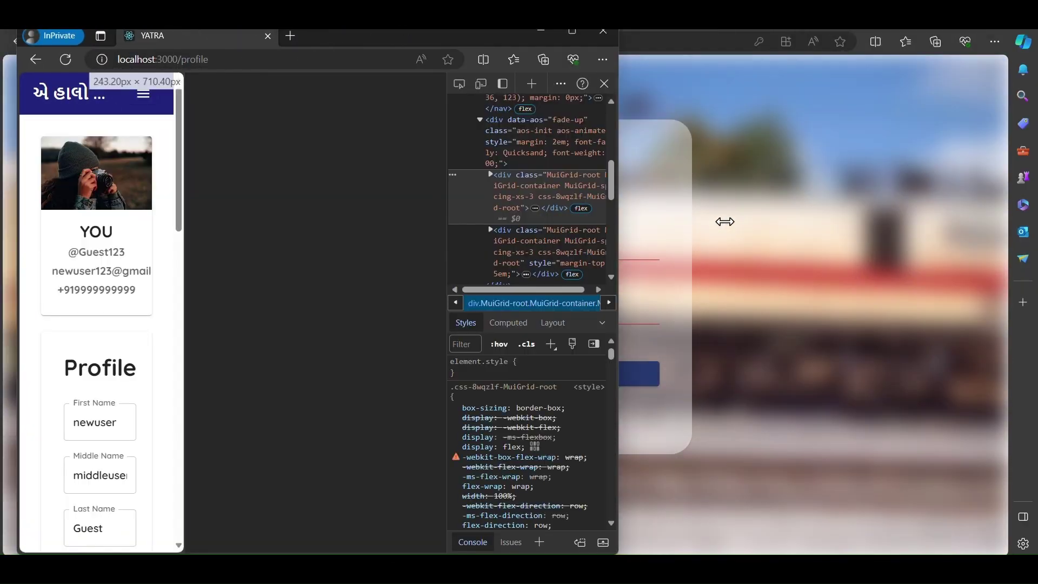
{"action": "left_click", "coordinate": [554, 251]}
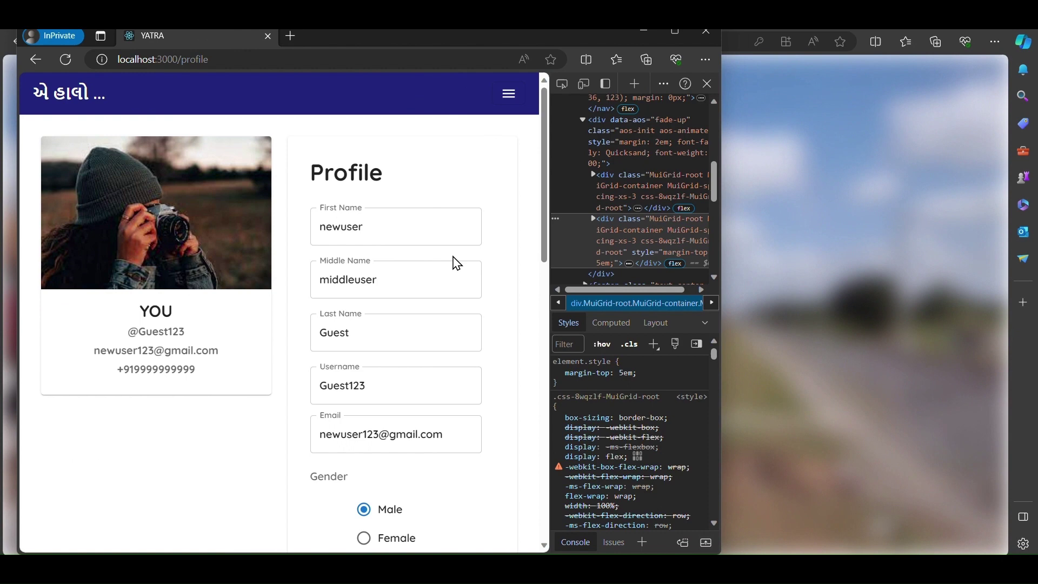
{"action": "left_click_drag", "start_coordinate": [552, 251], "coordinate": [269, 248]}
- Go Home through the hamburger menu, switch DevTools to Console, and widen to tablet width
{"action": "left_click", "coordinate": [228, 95]}
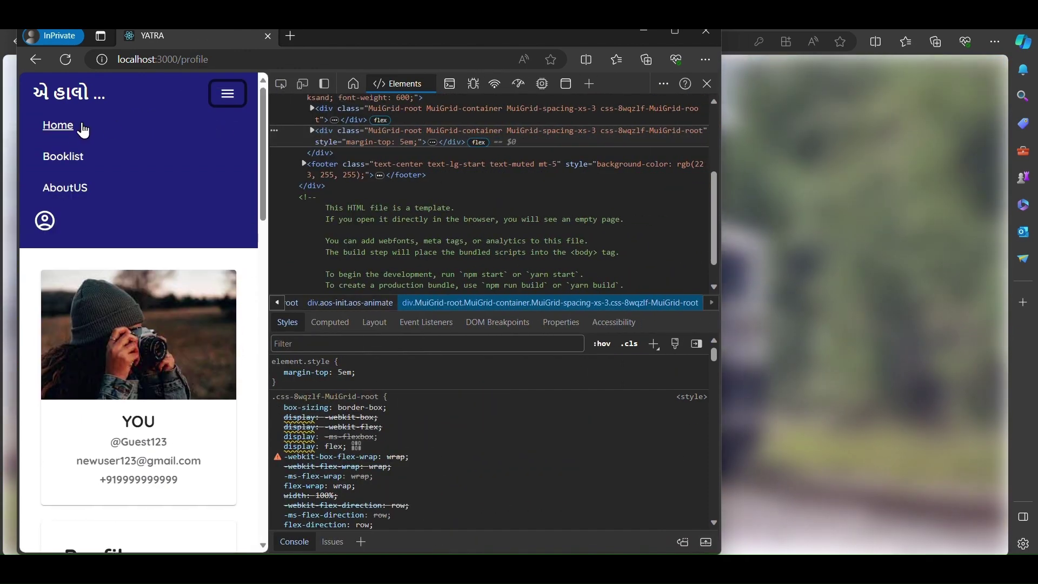
{"action": "left_click", "coordinate": [79, 177]}
{"action": "scroll", "coordinate": [92, 270], "scroll_direction": "down", "scroll_amount": 5}
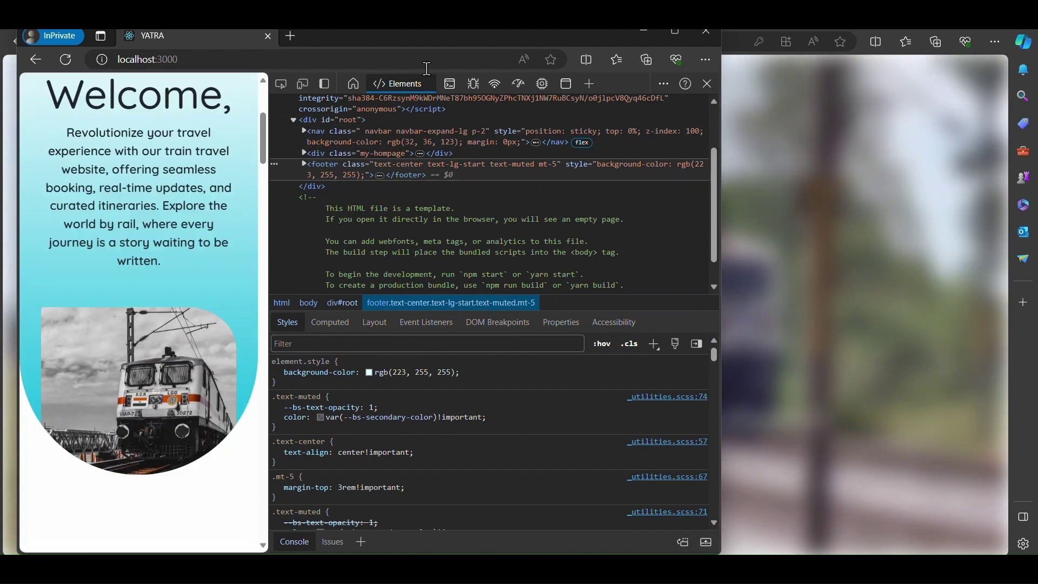
{"action": "left_click", "coordinate": [451, 85]}
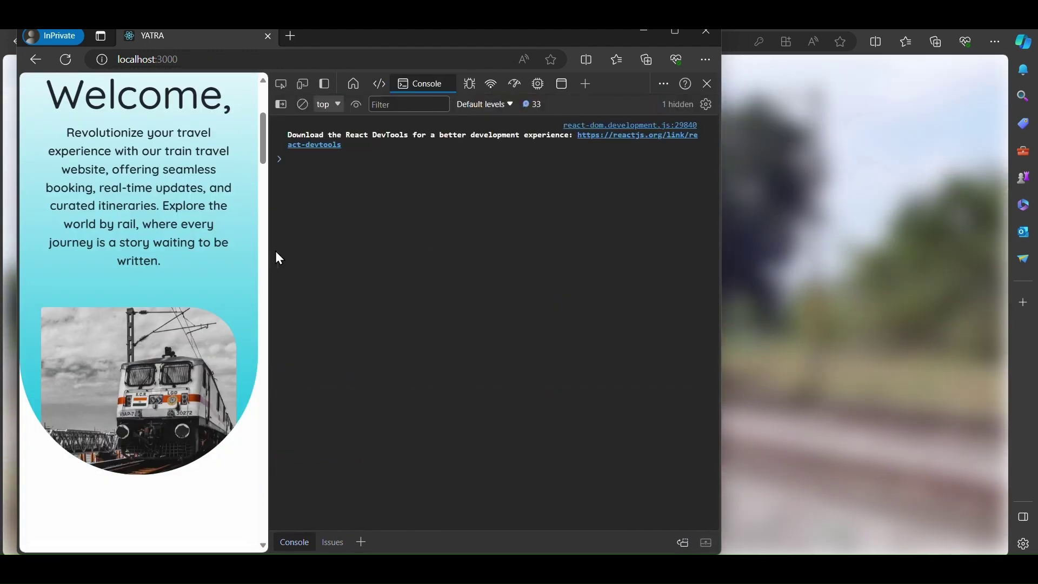
{"action": "left_click_drag", "start_coordinate": [270, 254], "coordinate": [419, 259]}
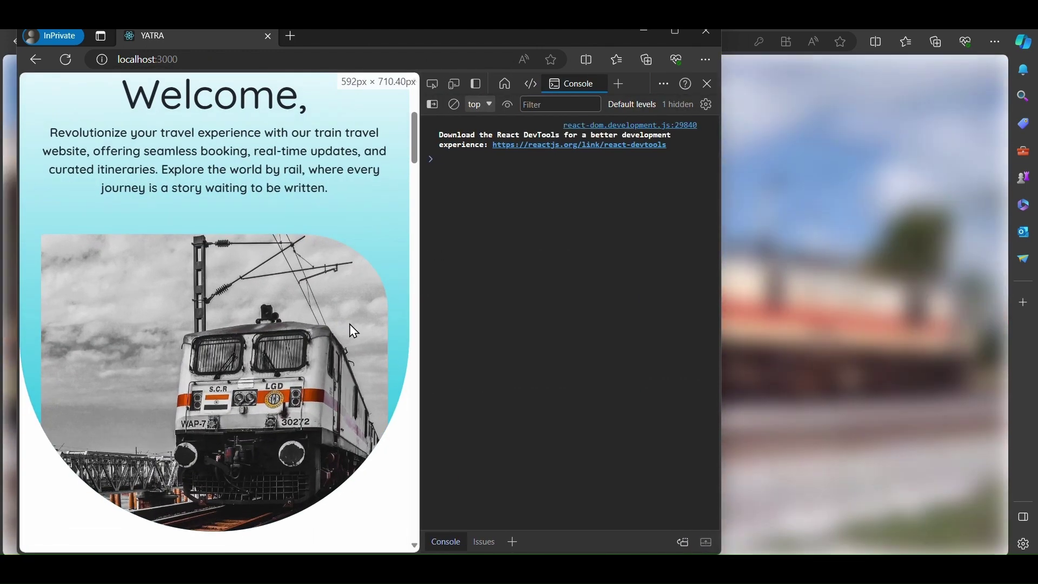
{"action": "scroll", "coordinate": [257, 359], "scroll_direction": "down", "scroll_amount": 15}
{"action": "scroll", "coordinate": [258, 359], "scroll_direction": "up", "scroll_amount": 15}
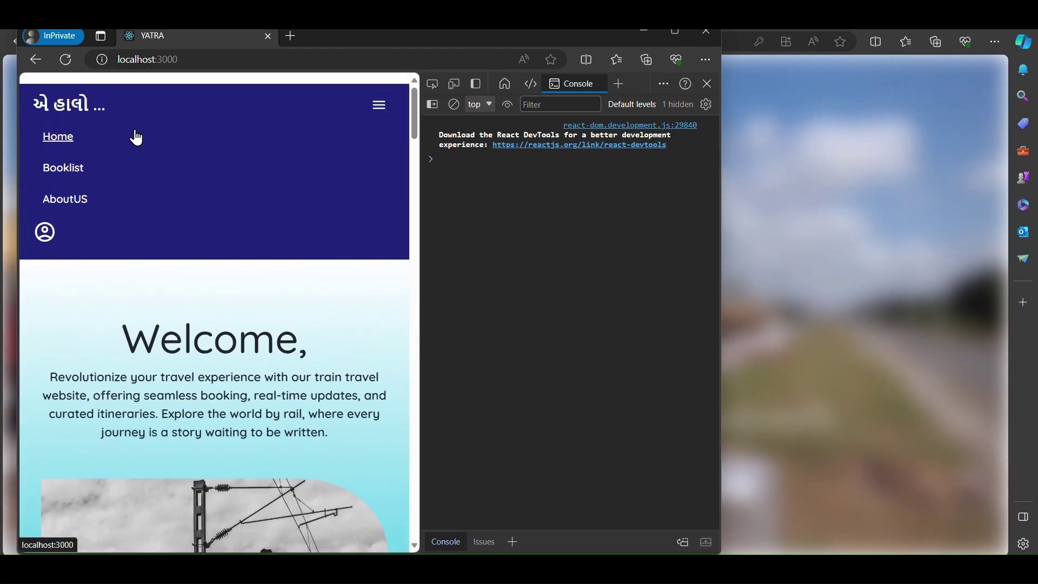
- Visit the Booklist page, then About Us, scrolling through its Tech Stack cards
{"action": "left_click", "coordinate": [53, 158]}
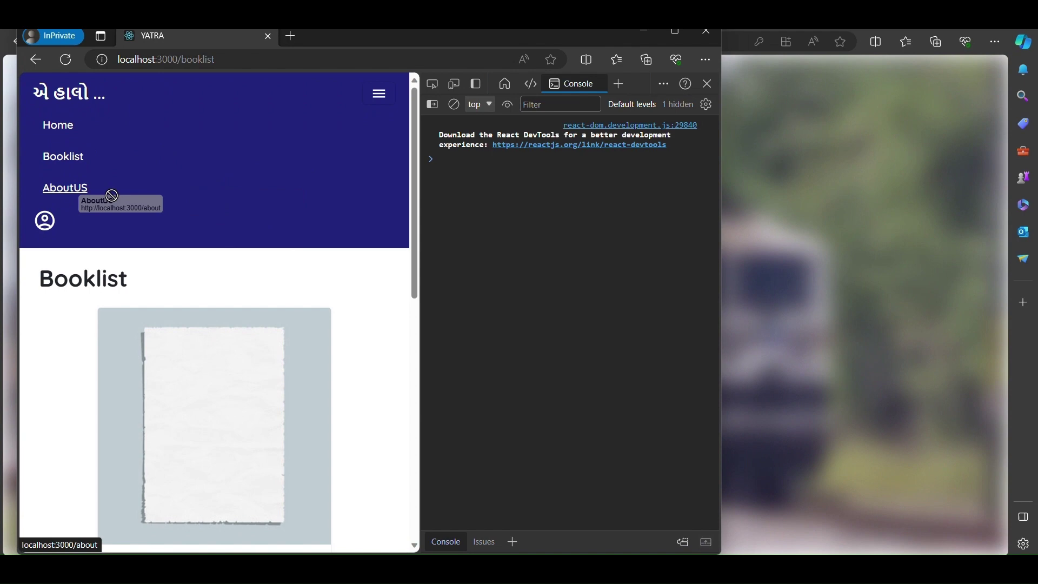
{"action": "left_click", "coordinate": [78, 195]}
{"action": "scroll", "coordinate": [167, 336], "scroll_direction": "down", "scroll_amount": 10}
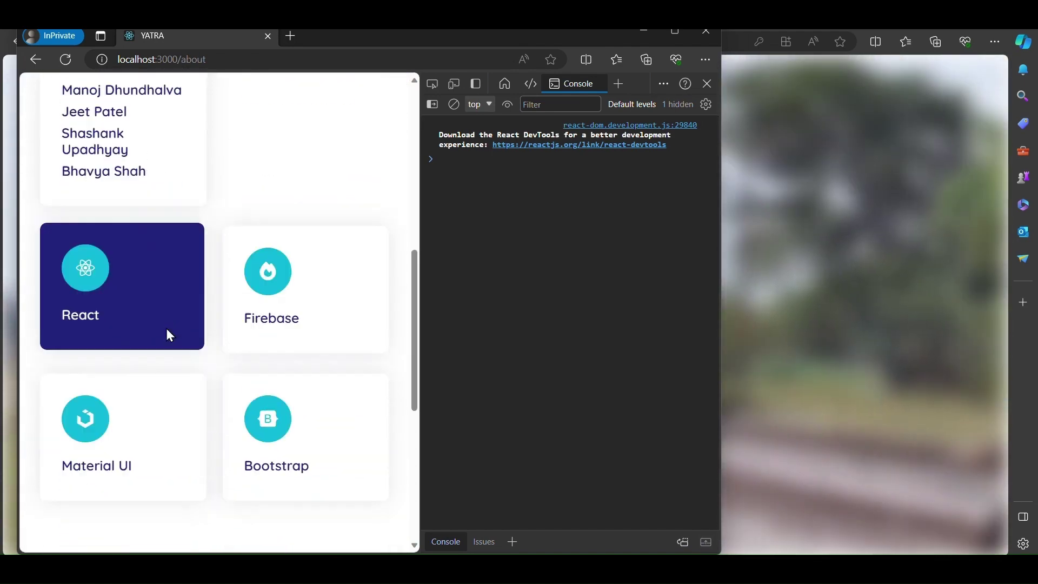
{"action": "scroll", "coordinate": [167, 335], "scroll_direction": "up", "scroll_amount": 3}
{"action": "scroll", "coordinate": [170, 335], "scroll_direction": "down", "scroll_amount": 1}
{"action": "scroll", "coordinate": [170, 335], "scroll_direction": "up", "scroll_amount": 1}
{"action": "scroll", "coordinate": [170, 335], "scroll_direction": "down", "scroll_amount": 6}
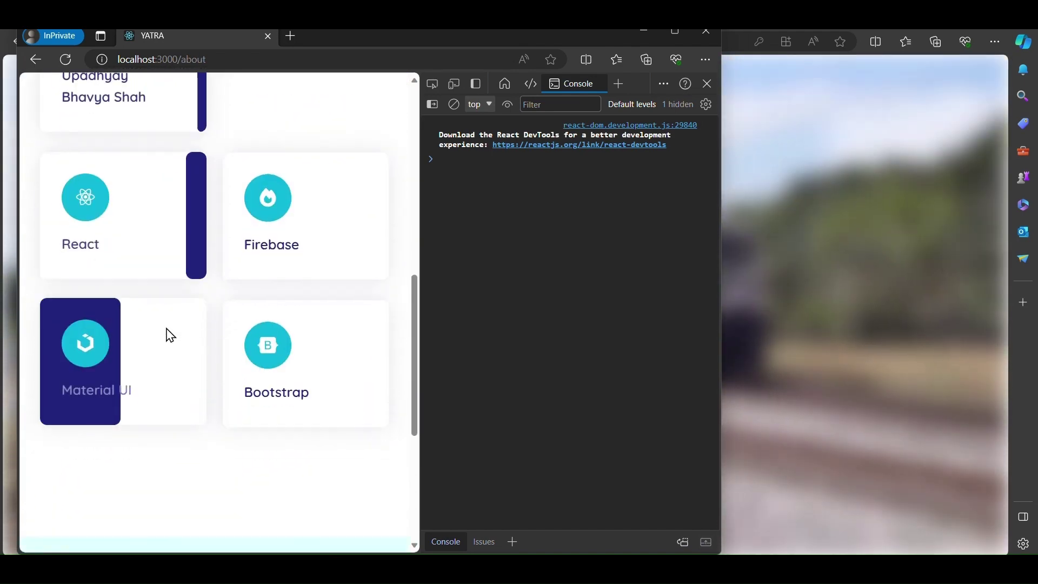
{"action": "scroll", "coordinate": [170, 335], "scroll_direction": "up", "scroll_amount": 2}
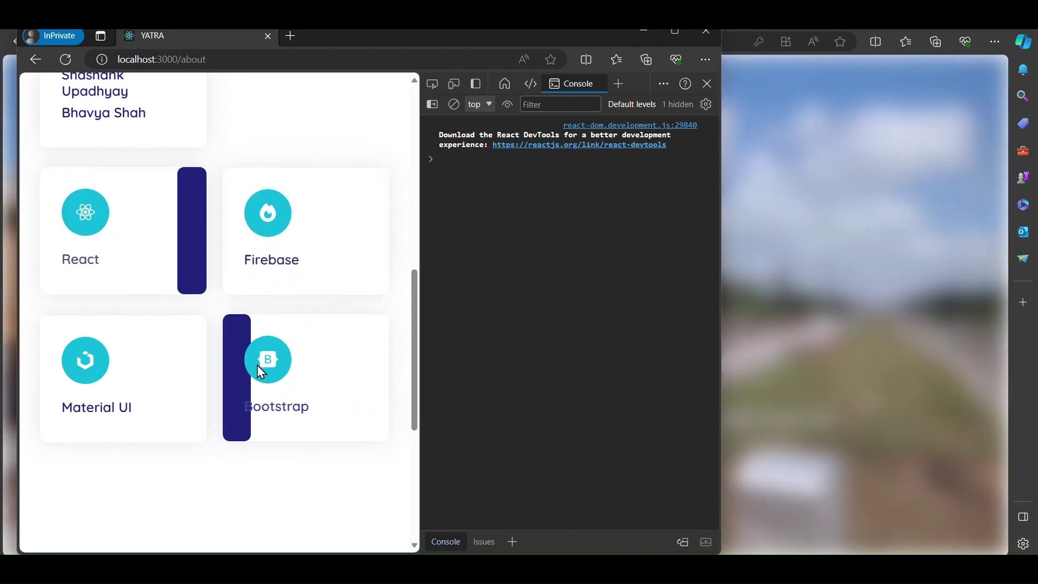
{"action": "scroll", "coordinate": [149, 372], "scroll_direction": "down", "scroll_amount": 5}
{"action": "scroll", "coordinate": [146, 365], "scroll_direction": "up", "scroll_amount": 14}
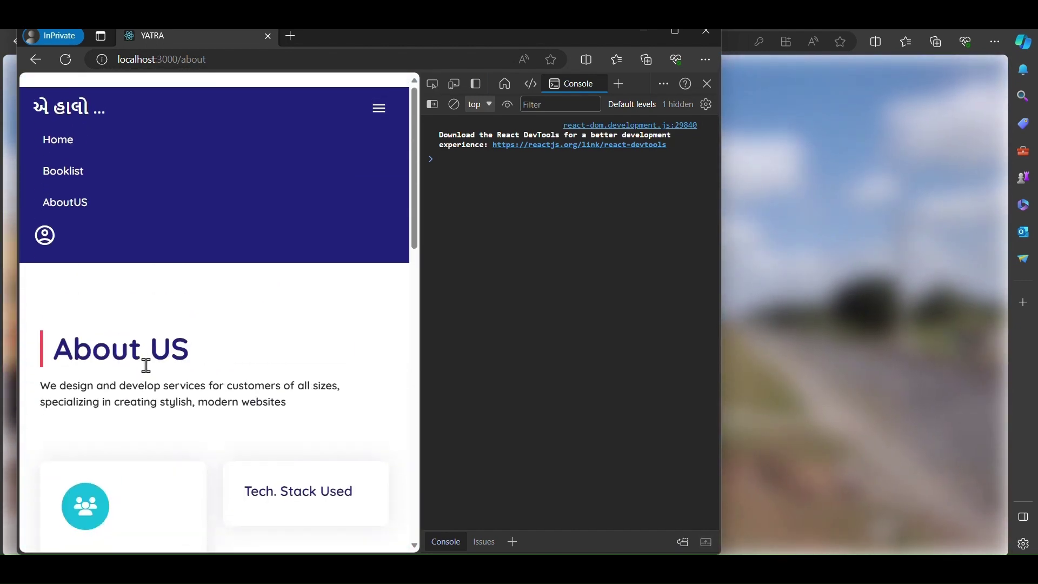
{"action": "scroll", "coordinate": [311, 419], "scroll_direction": "down", "scroll_amount": 10}
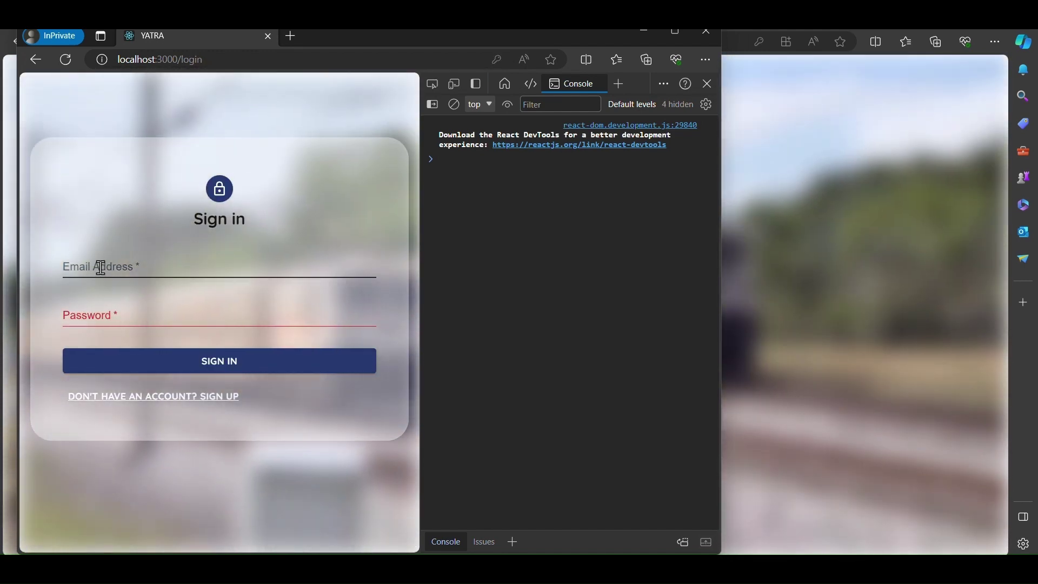
- Sign back in with the account's email and password
{"action": "left_click", "coordinate": [102, 267]}
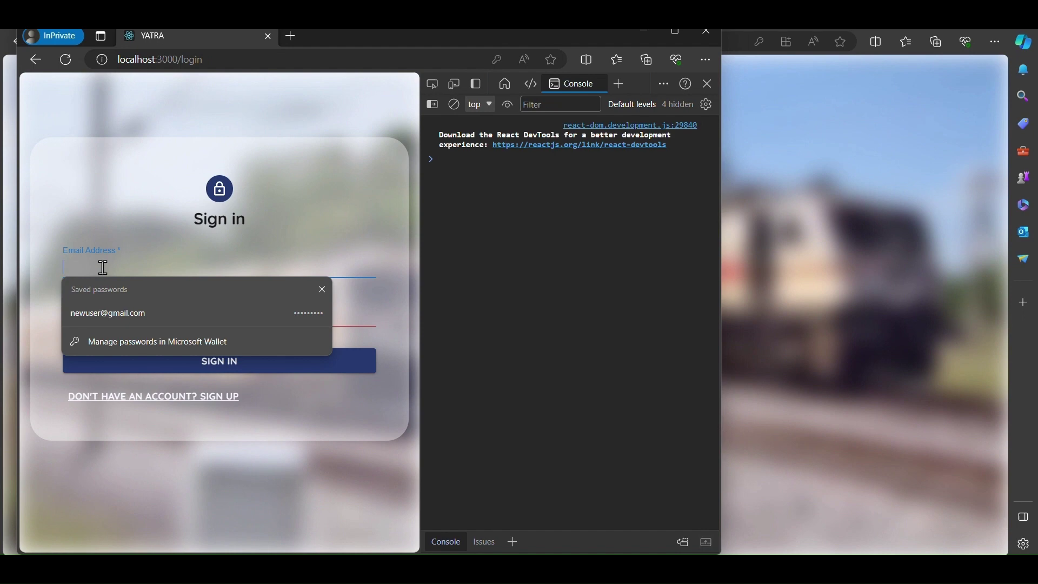
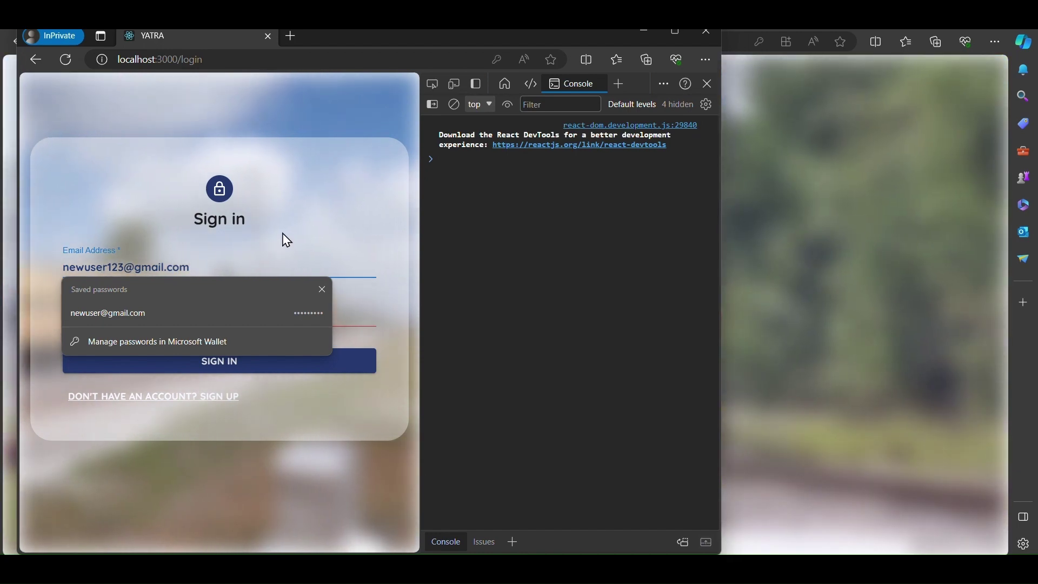
{"action": "left_click", "coordinate": [117, 305]}
{"action": "type", "text": "12"}
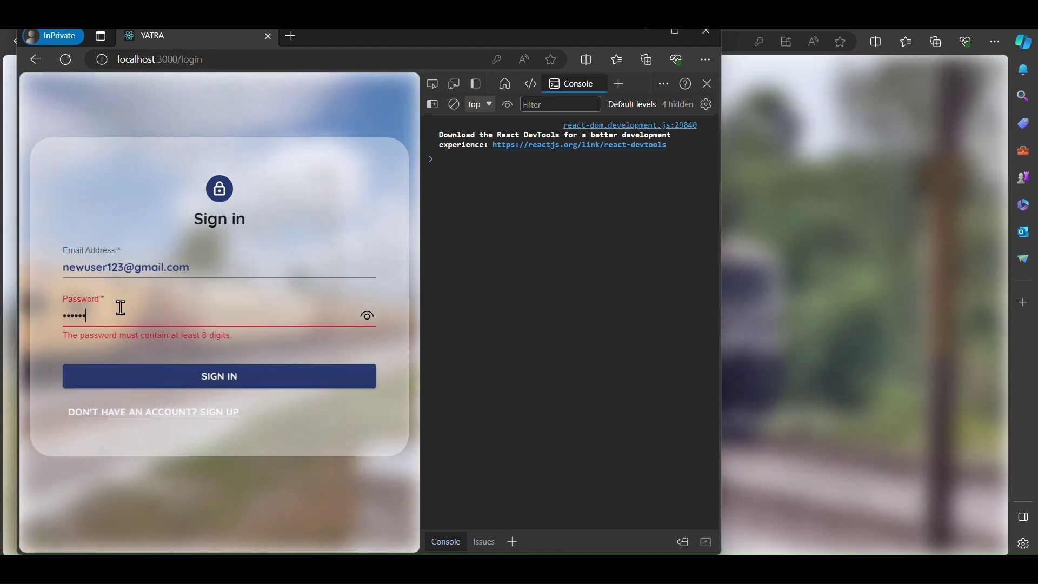
{"action": "type", "text": "123"}
{"action": "left_click", "coordinate": [214, 366]}
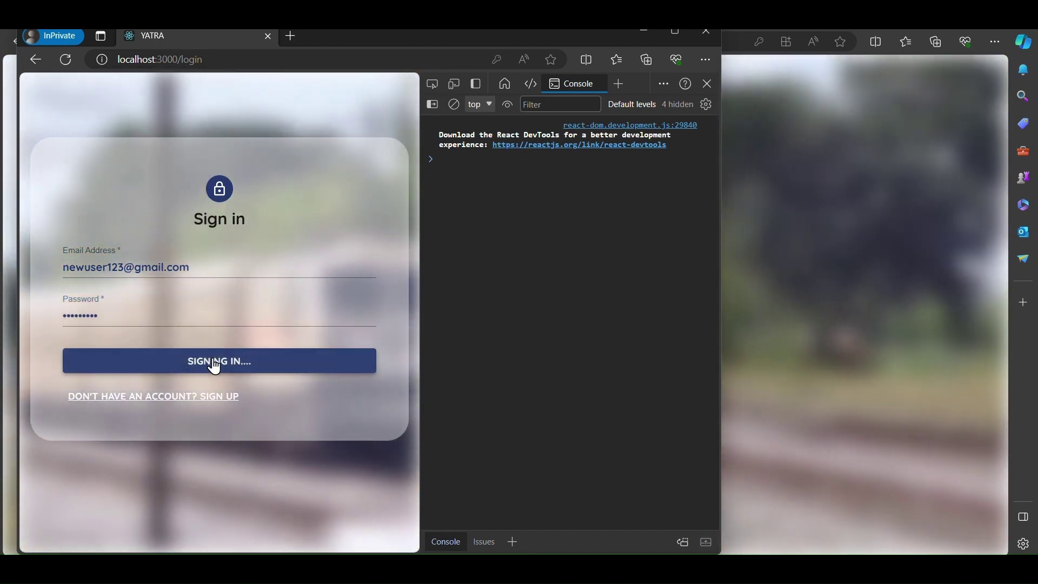
{"action": "scroll", "coordinate": [296, 359], "scroll_direction": "down", "scroll_amount": 5}
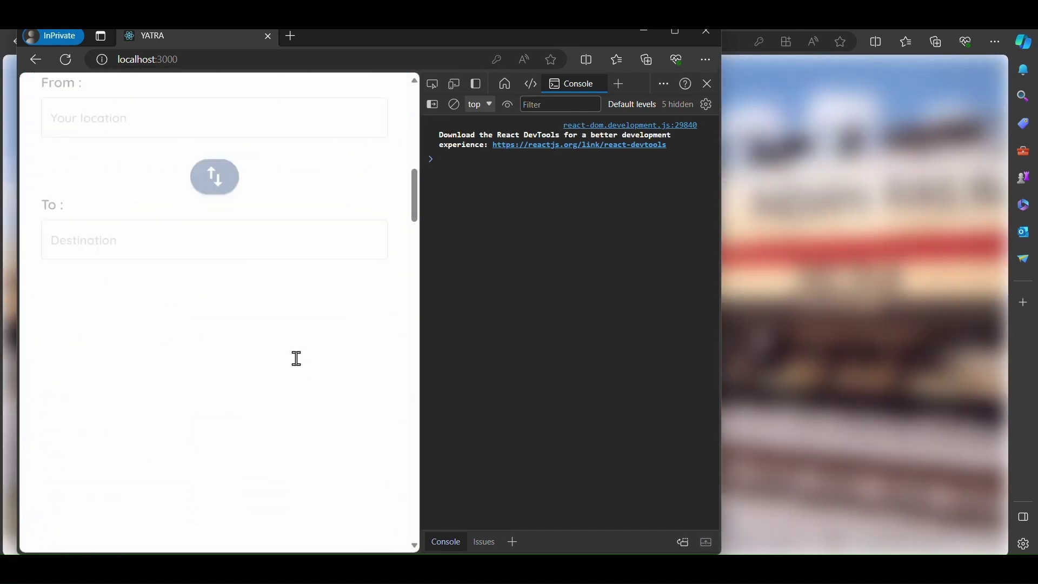
{"action": "scroll", "coordinate": [296, 358], "scroll_direction": "down", "scroll_amount": 4}
{"action": "scroll", "coordinate": [295, 364], "scroll_direction": "up", "scroll_amount": 10}
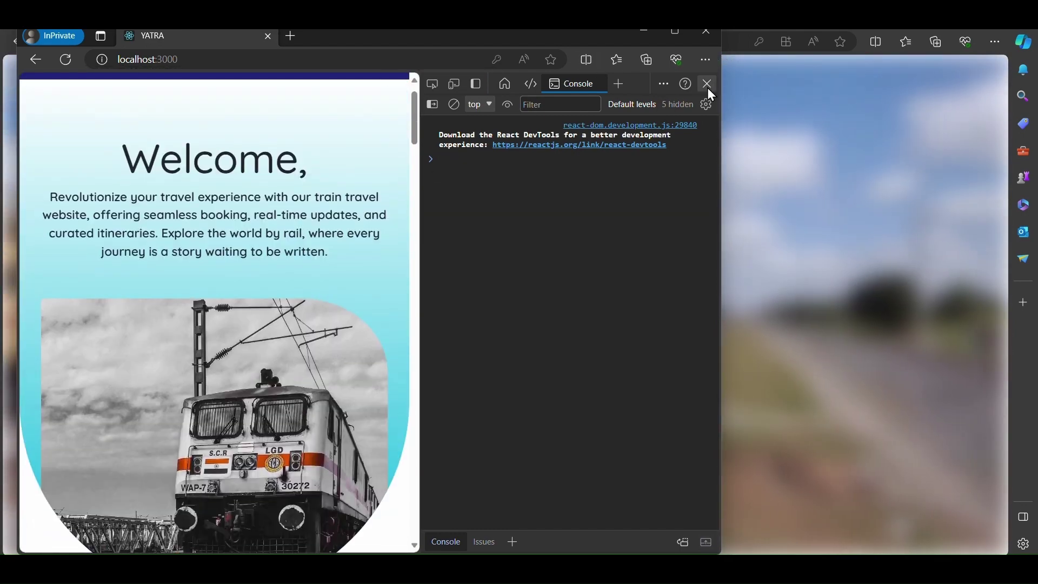
- Close developer tools and maximize the browser to show the full-width home page
{"action": "left_click", "coordinate": [708, 84]}
{"action": "left_click", "coordinate": [676, 32]}
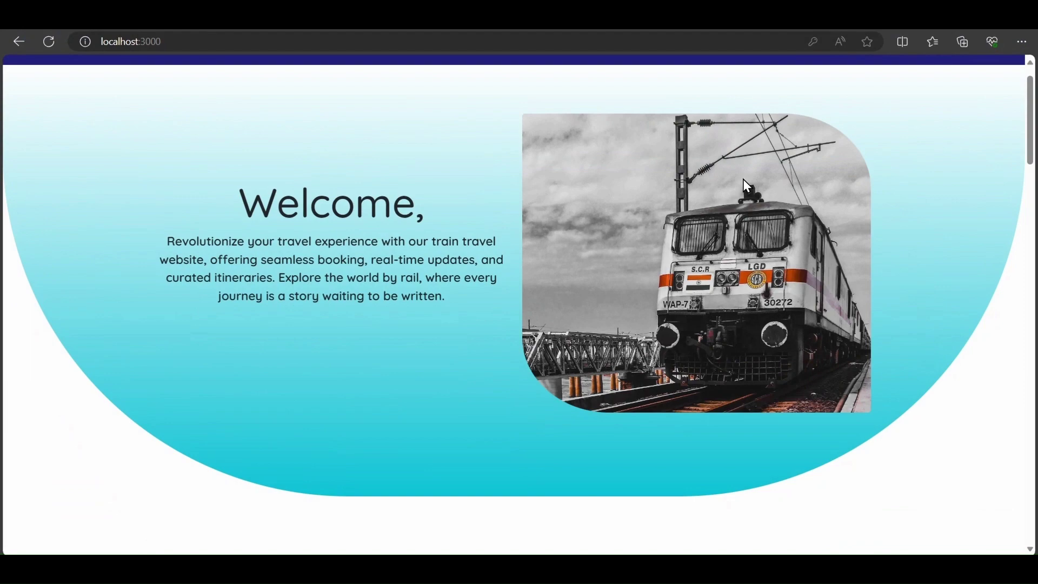
{"action": "scroll", "coordinate": [646, 327], "scroll_direction": "down", "scroll_amount": 15}
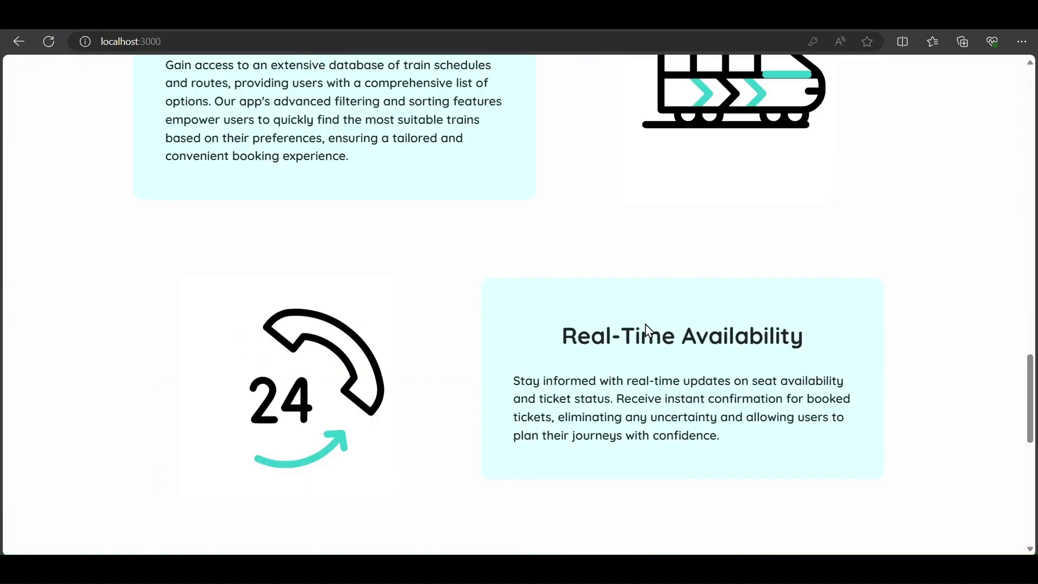
{"action": "scroll", "coordinate": [645, 327], "scroll_direction": "up", "scroll_amount": 15}
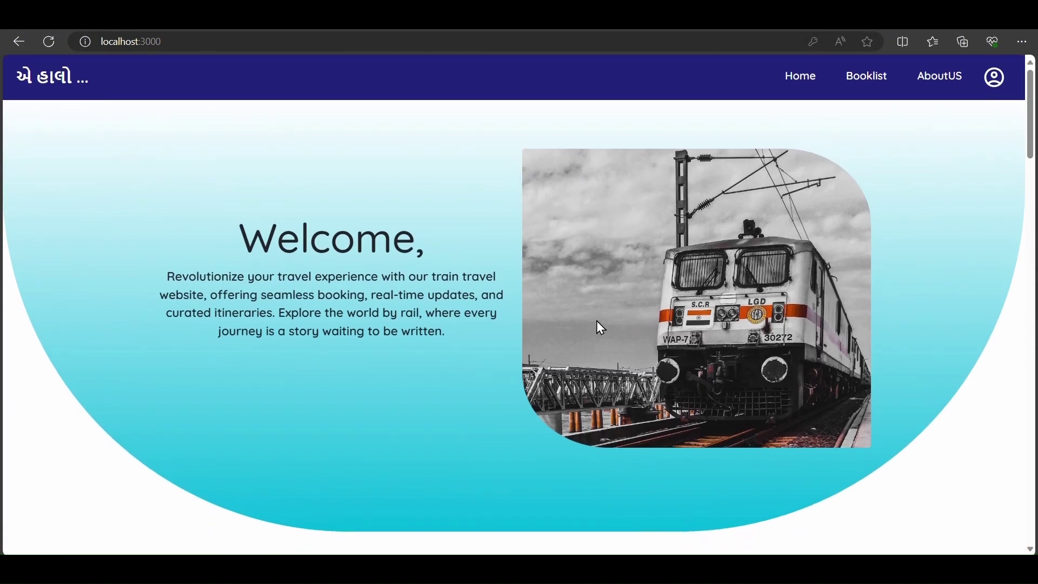